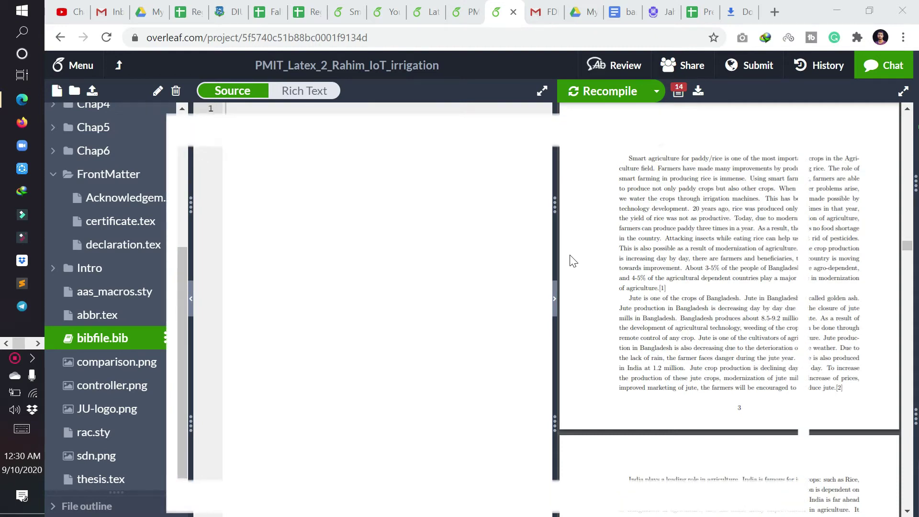
# - Scroll through the Overleaf project and the compiled thesis PDF
pyautogui.scroll(1, 729, 306)
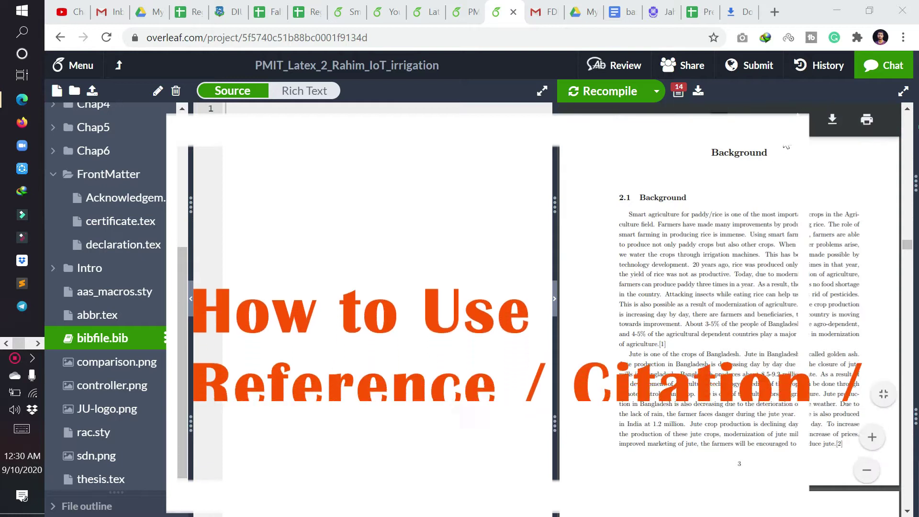
pyautogui.scroll(1, 768, 174)
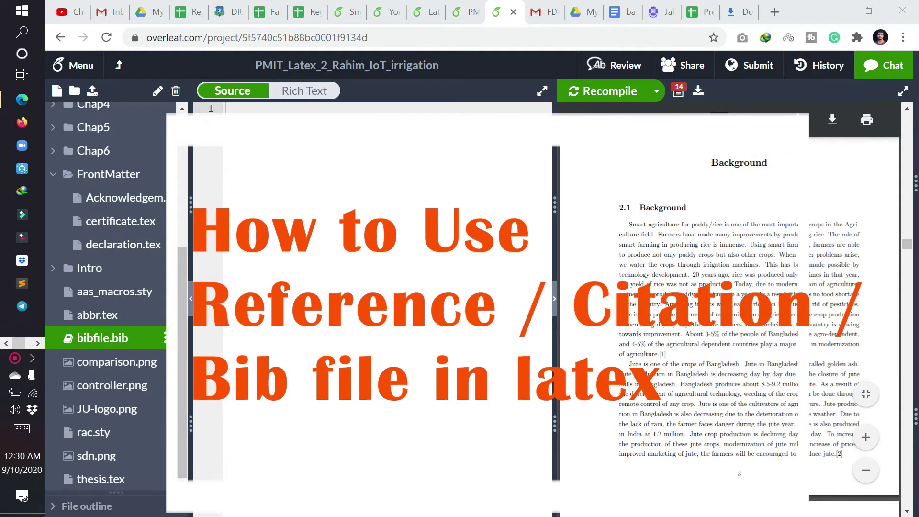
pyautogui.scroll(1, 729, 306)
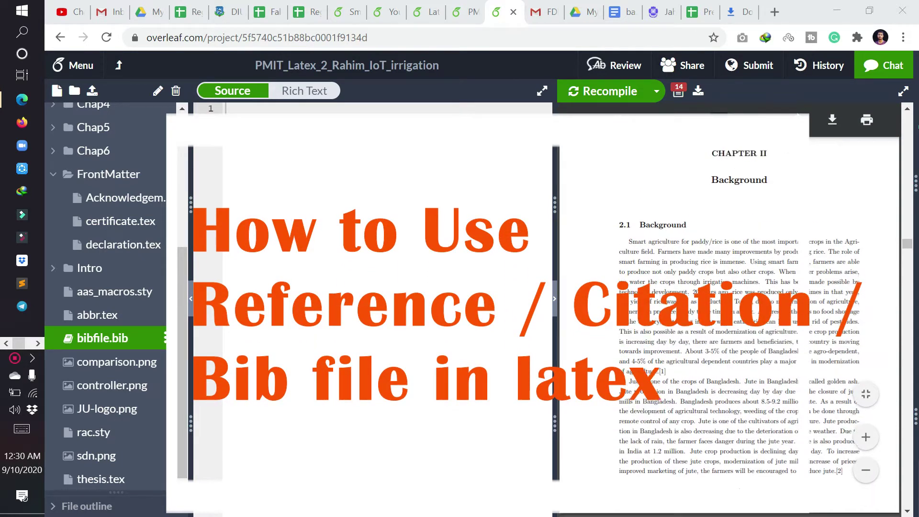
pyautogui.scroll(10, 755, 218)
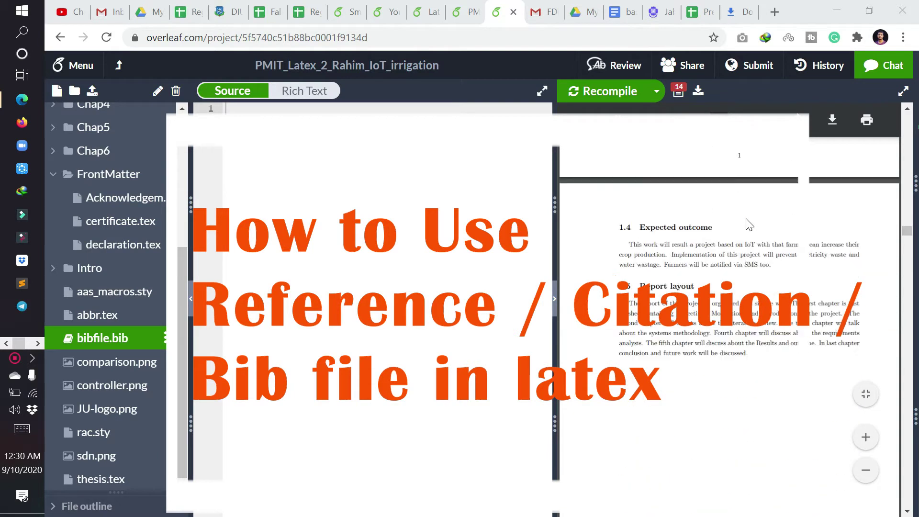
pyautogui.scroll(-5, 749, 225)
pyautogui.scroll(-8, 748, 225)
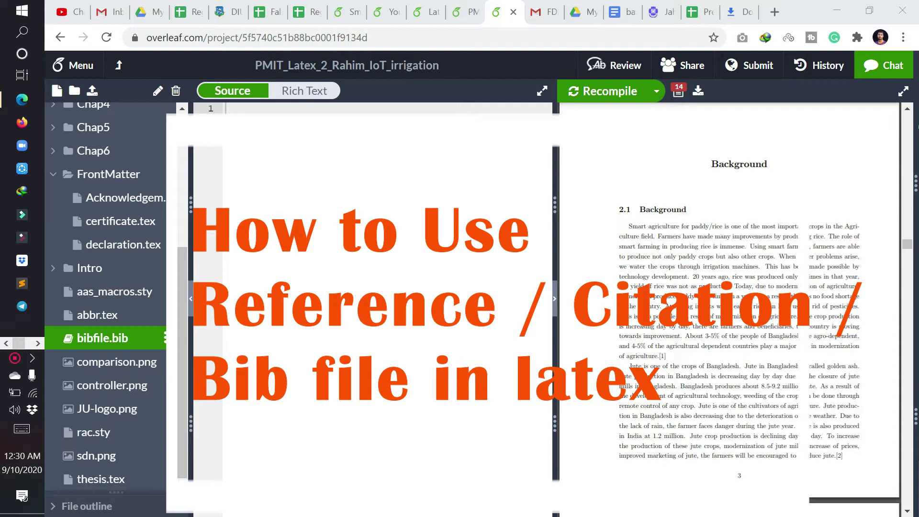
pyautogui.scroll(-5, 749, 225)
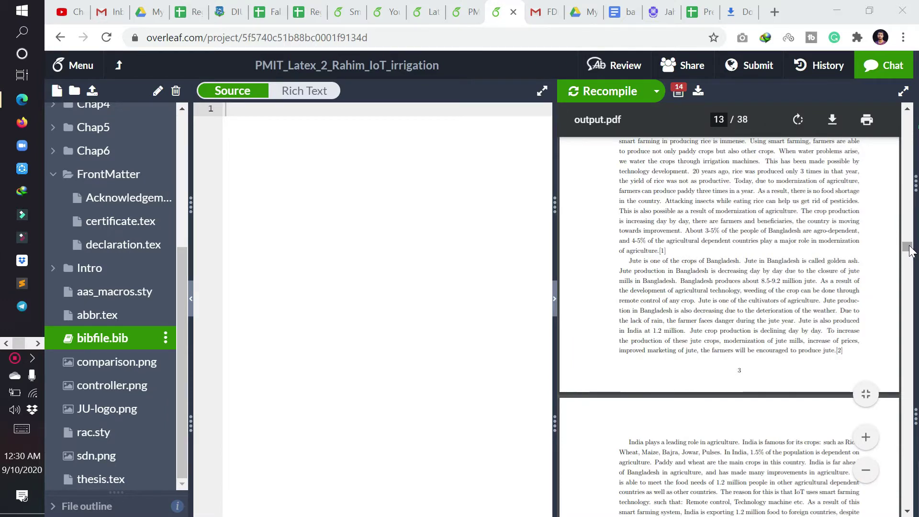
pyautogui.moveTo(909, 252); pyautogui.dragTo(906, 484)
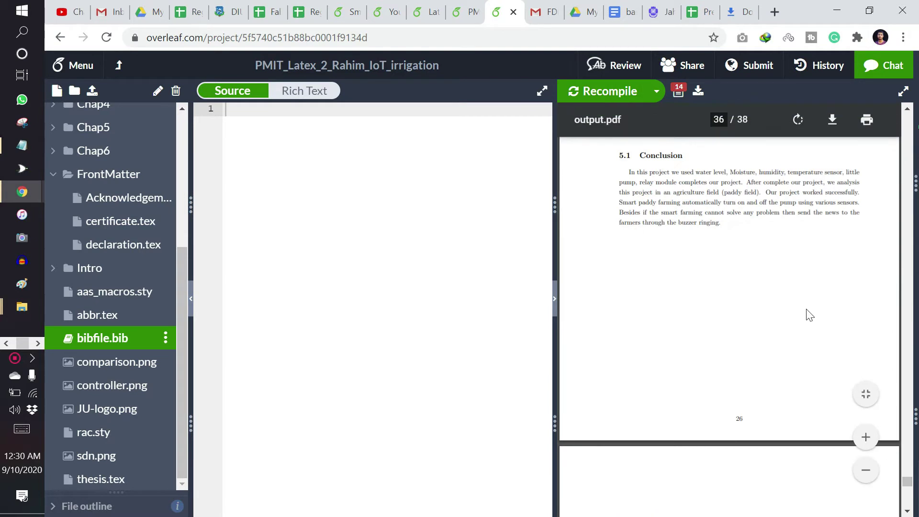
pyautogui.scroll(-8, 806, 316)
pyautogui.scroll(-5, 808, 315)
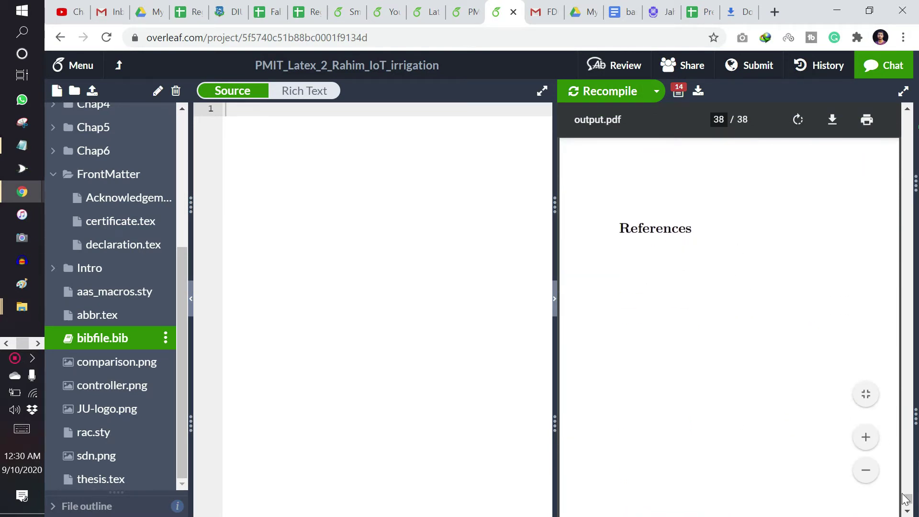
pyautogui.moveTo(905, 499); pyautogui.dragTo(906, 354)
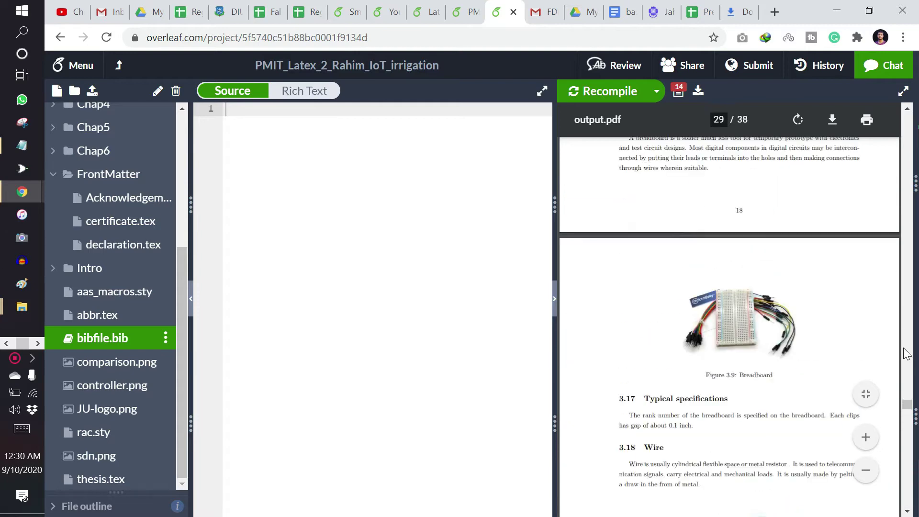
pyautogui.moveTo(908, 405); pyautogui.dragTo(894, 250)
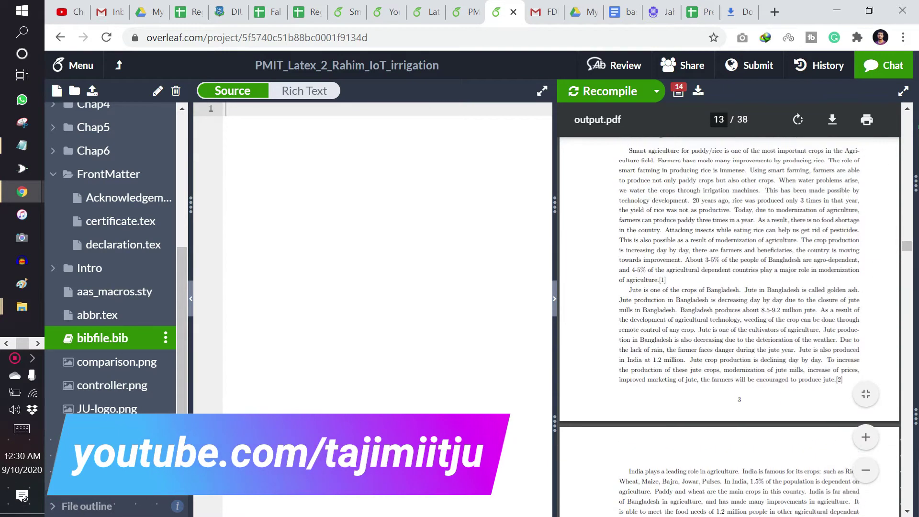
# - Copy reference [1], on cloud-computing and IoT smart agriculture, from the Notepad list
pyautogui.hotkey('alt', 'Tab')
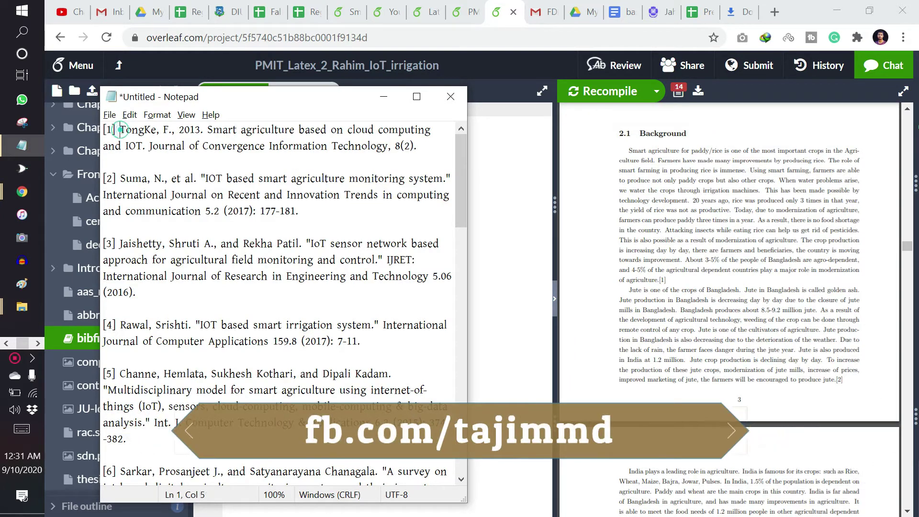
pyautogui.moveTo(119, 130); pyautogui.dragTo(415, 146)
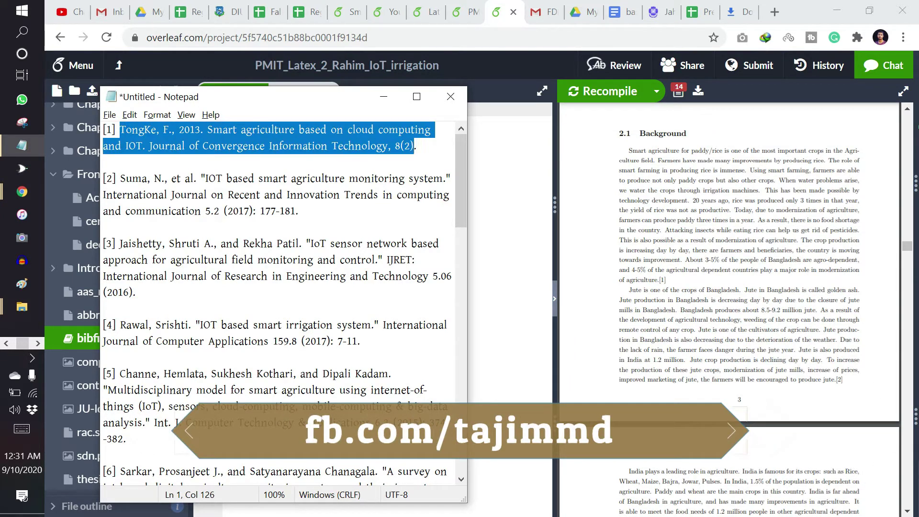
pyautogui.click(404, 162)
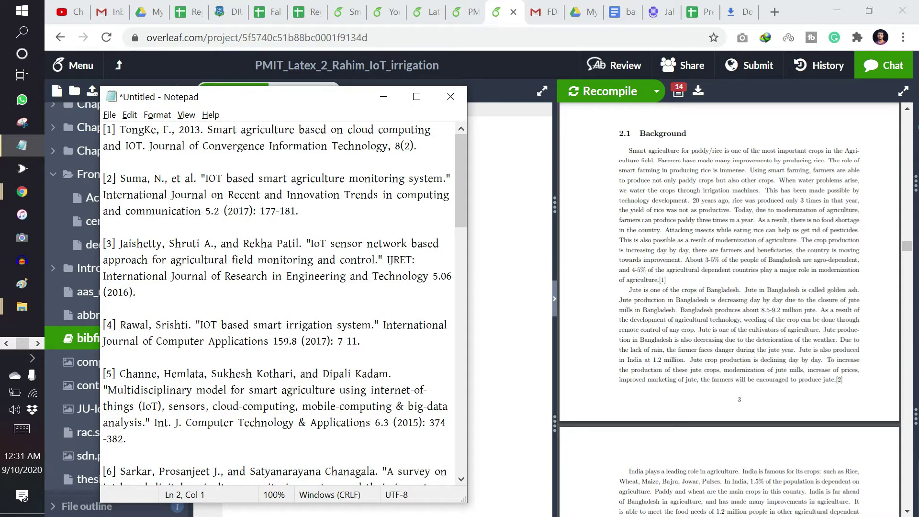
pyautogui.hotkey('ctrl', 'shift', 'Left')
pyautogui.hotkey('ctrl', 'shift', 'Left')
pyautogui.hotkey('ctrl', 'shift', 'Left')
pyautogui.hotkey('ctrl', 'shift', 'Left')
pyautogui.hotkey('ctrl', 'shift', 'Left')
pyautogui.hotkey('ctrl', 'shift', 'Left')
pyautogui.hotkey('ctrl', 'shift', 'Left')
pyautogui.hotkey('ctrl', 'shift', 'Left')
pyautogui.hotkey('ctrl', 'shift', 'Left')
pyautogui.hotkey('ctrl', 'shift', 'Left')
pyautogui.hotkey('ctrl', 'shift', 'Left')
pyautogui.hotkey('ctrl', 'shift', 'Left')
pyautogui.hotkey('ctrl', 'shift', 'Left')
pyautogui.hotkey('ctrl', 'shift', 'Left')
pyautogui.hotkey('ctrl', 'shift', 'Left')
pyautogui.hotkey('ctrl', 'shift', 'Left')
pyautogui.hotkey('ctrl', 'shift', 'Left')
pyautogui.hotkey('ctrl', 'shift', 'Left')
pyautogui.hotkey('ctrl', 'shift', 'Left')
pyautogui.hotkey('ctrl', 'shift', 'Left')
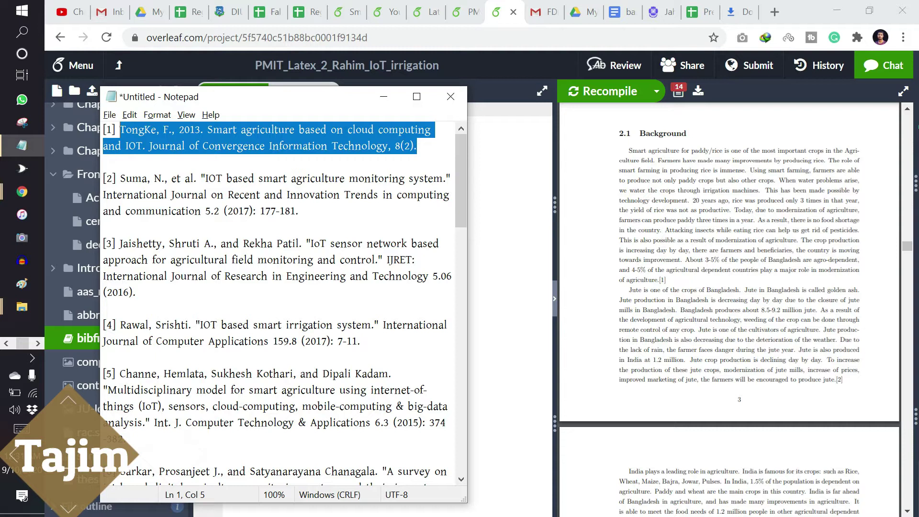
pyautogui.rightClick(164, 140)
pyautogui.click(191, 181)
pyautogui.click(22, 192)
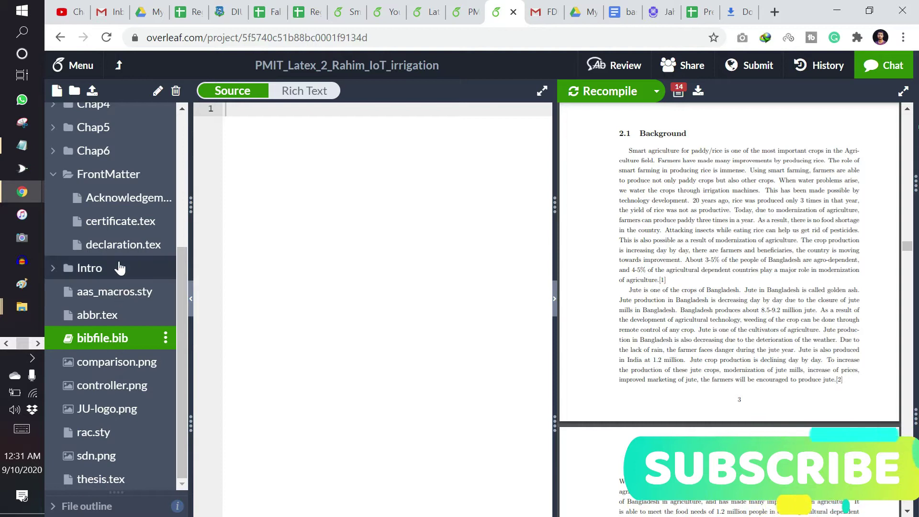
pyautogui.scroll(5, 119, 268)
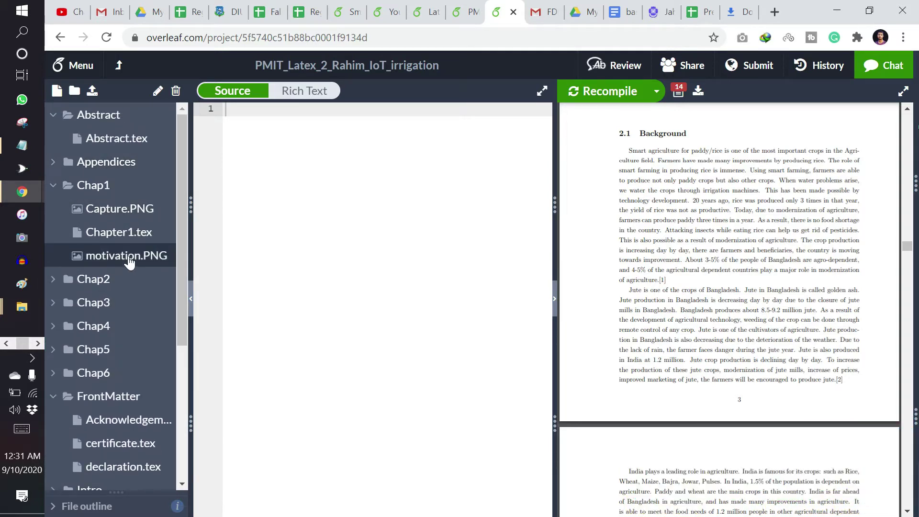
pyautogui.scroll(-5, 129, 262)
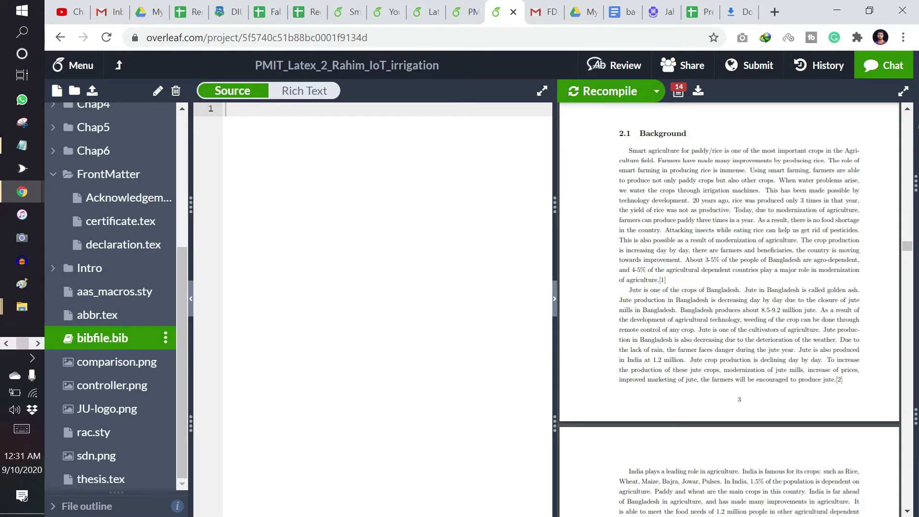
# - Open Google Scholar and search for the pasted first reference
pyautogui.click(745, 7)
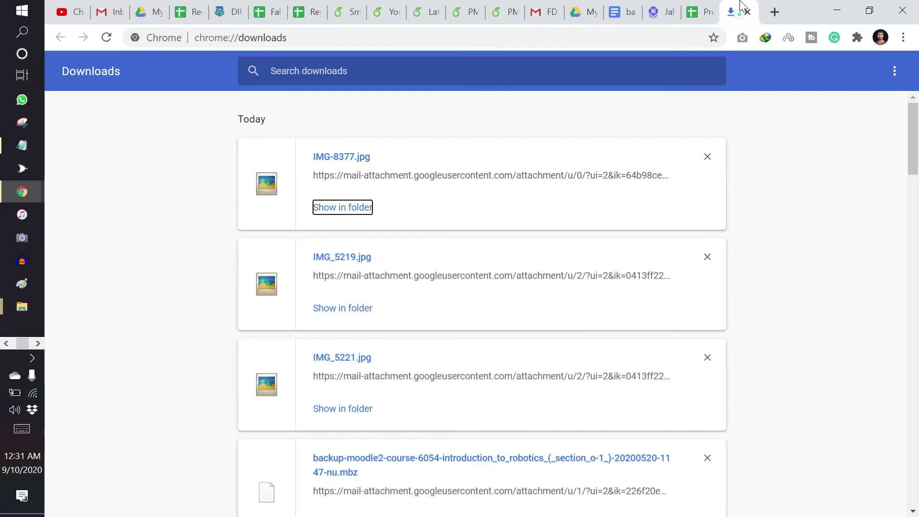
pyautogui.hotkey('ctrl', 'l')
pyautogui.write('google')
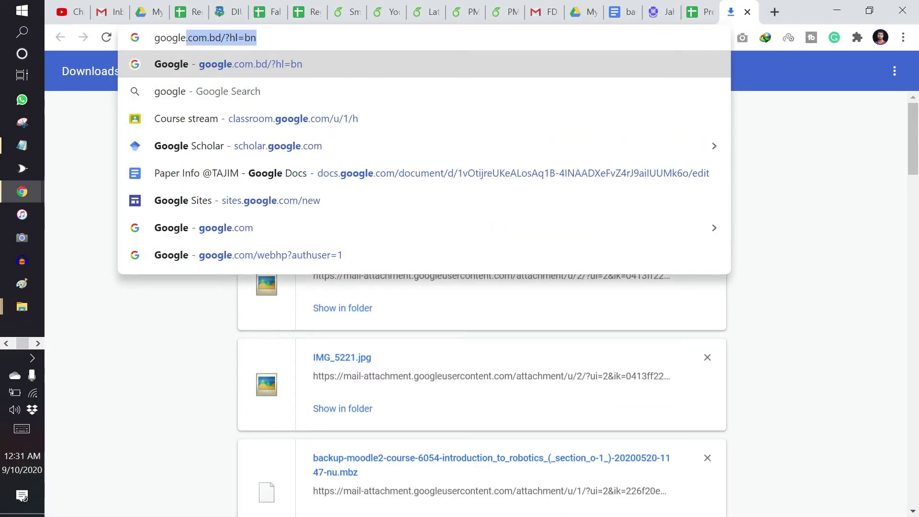
pyautogui.write(' scholar')
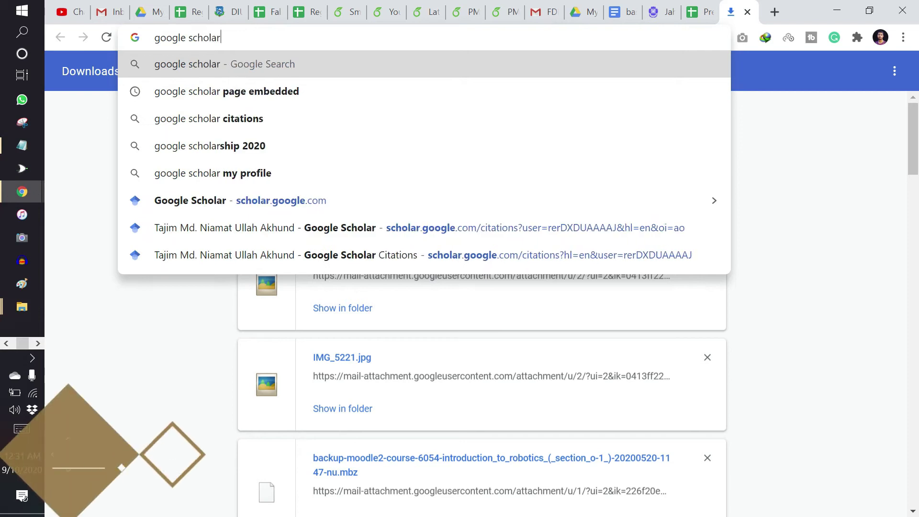
pyautogui.press('Return')
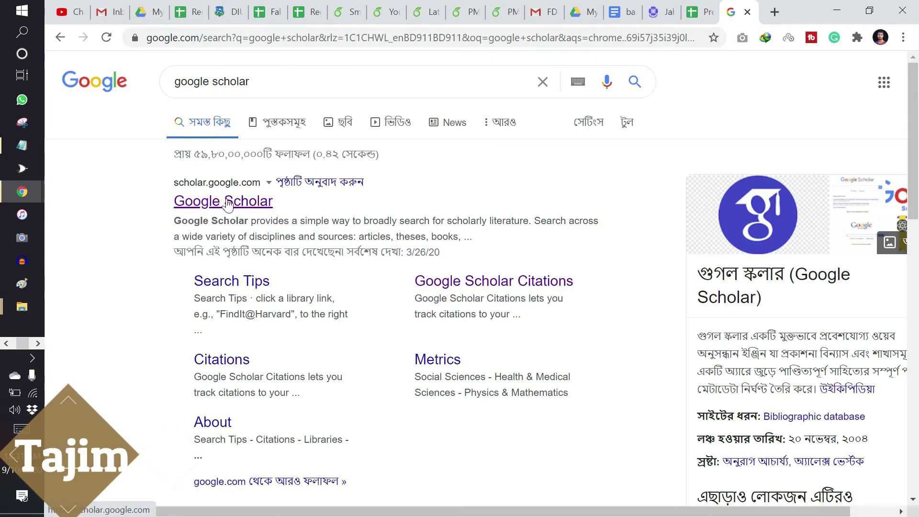
pyautogui.click(194, 206)
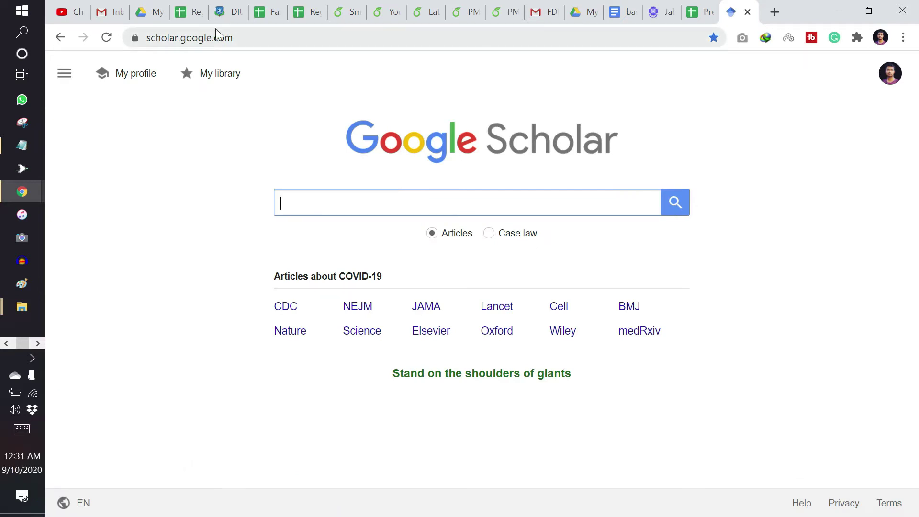
pyautogui.hotkey('ctrl', 'v')
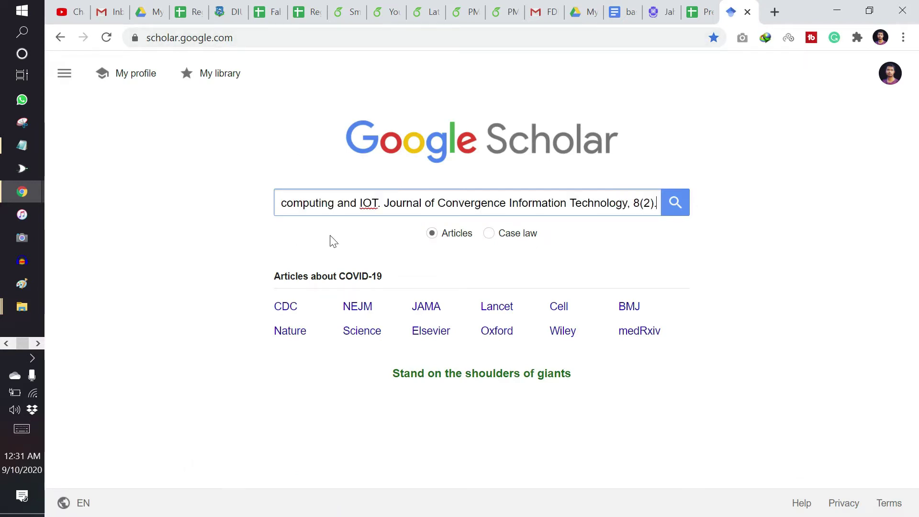
pyautogui.click(674, 215)
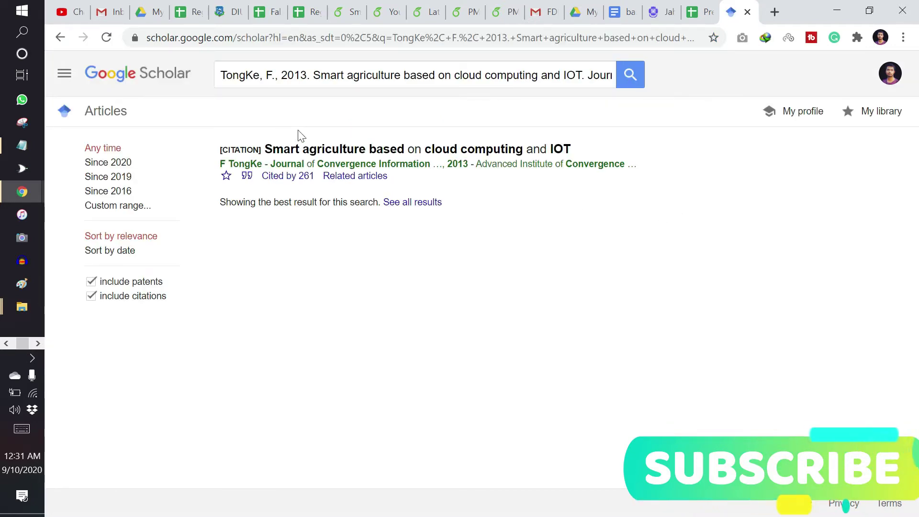
# - Show the citation formats for the 2013 smart agriculture article
pyautogui.click(247, 176)
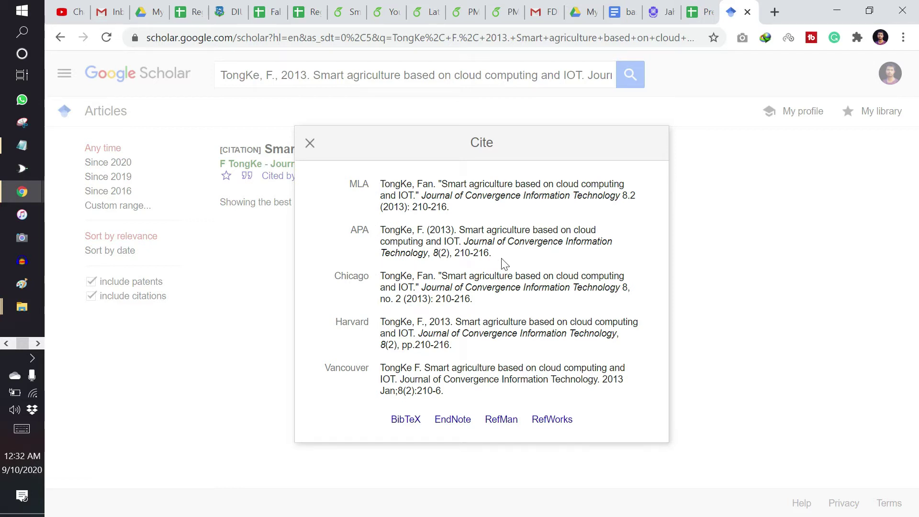
pyautogui.hotkey('alt', 'Tab')
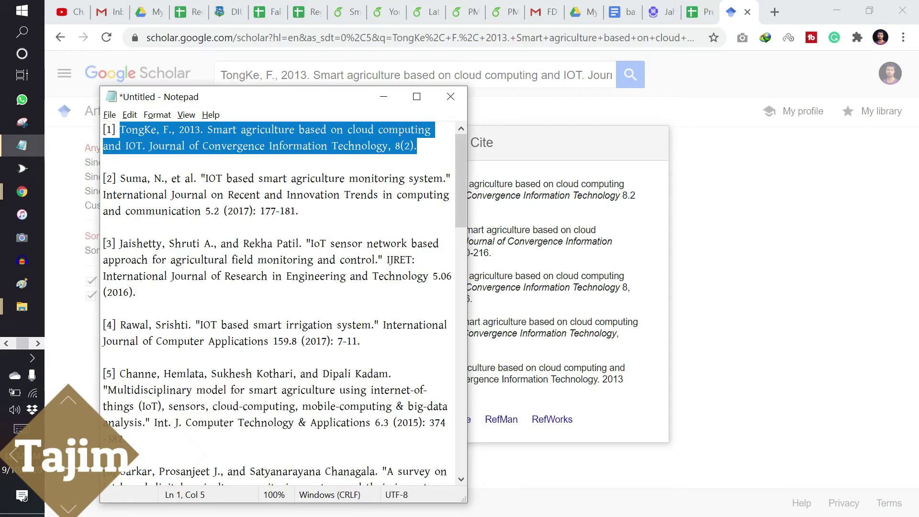
pyautogui.press('Home')
pyautogui.hotkey('ctrl', 'shift', 'Right')
pyautogui.hotkey('ctrl', 'shift', 'Right')
pyautogui.hotkey('ctrl', 'shift', 'Right')
pyautogui.hotkey('ctrl', 'shift', 'Right')
pyautogui.hotkey('ctrl', 'shift', 'Right')
pyautogui.hotkey('ctrl', 'shift', 'Right')
pyautogui.hotkey('ctrl', 'shift', 'Right')
pyautogui.hotkey('ctrl', 'shift', 'Right')
pyautogui.hotkey('ctrl', 'shift', 'Right')
pyautogui.hotkey('ctrl', 'shift', 'Right')
pyautogui.hotkey('ctrl', 'shift', 'Right')
pyautogui.hotkey('ctrl', 'shift', 'Right')
pyautogui.hotkey('ctrl', 'shift', 'Right')
pyautogui.hotkey('ctrl', 'shift', 'Right')
pyautogui.hotkey('ctrl', 'shift', 'Right')
pyautogui.hotkey('ctrl', 'shift', 'Right')
pyautogui.hotkey('ctrl', 'shift', 'Right')
pyautogui.hotkey('ctrl', 'shift', 'Right')
pyautogui.hotkey('ctrl', 'shift', 'Right')
pyautogui.hotkey('ctrl', 'shift', 'Right')
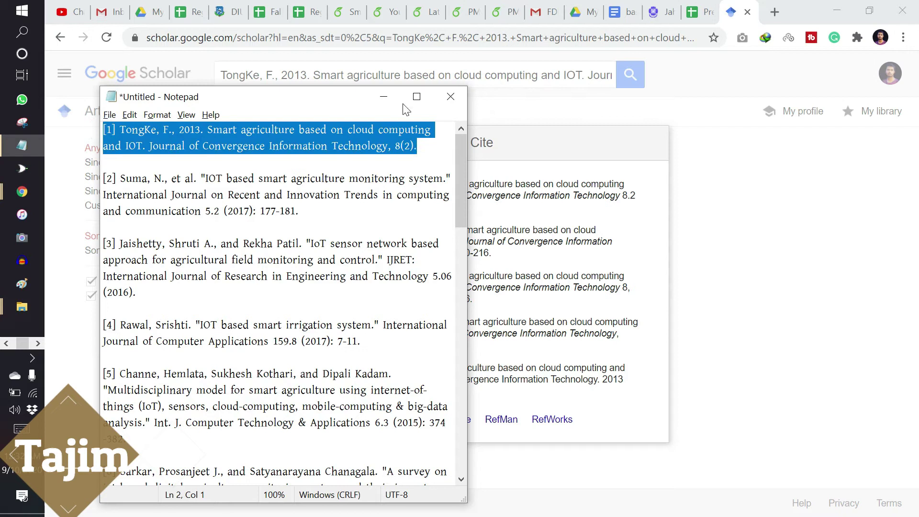
pyautogui.click(383, 96)
pyautogui.click(391, 329)
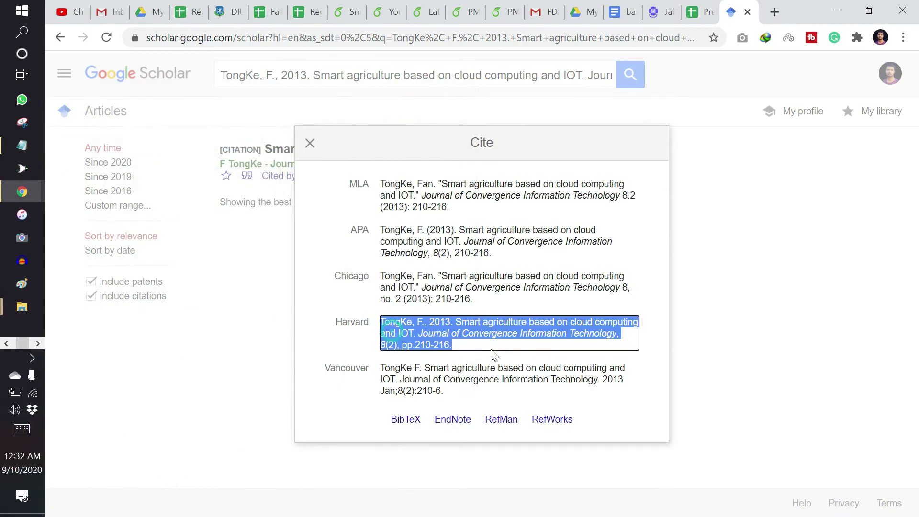
pyautogui.rightClick(423, 341)
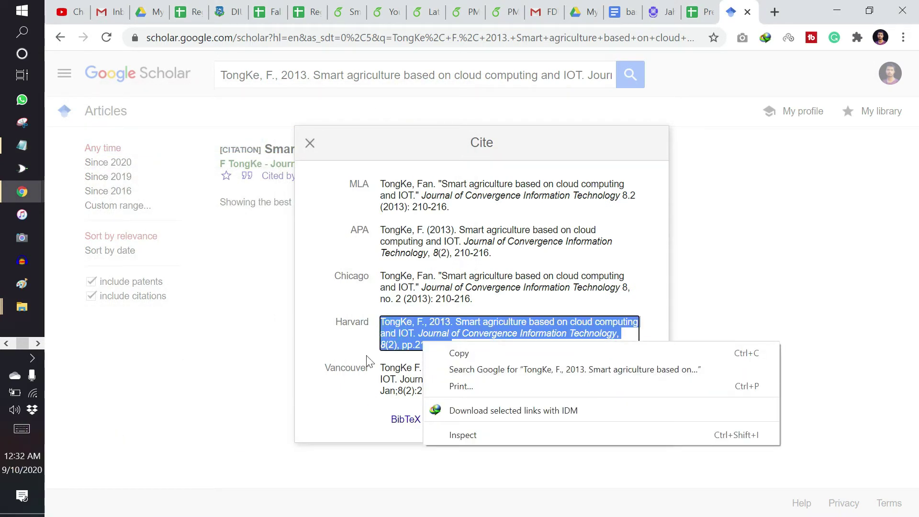
pyautogui.click(326, 343)
pyautogui.hotkey('shift', 'Up')
pyautogui.hotkey('shift', 'Up')
pyautogui.hotkey('shift', 'Up')
pyautogui.hotkey('shift', 'Up')
pyautogui.hotkey('shift', 'Up')
pyautogui.hotkey('shift', 'Up')
pyautogui.hotkey('shift', 'Up')
pyautogui.hotkey('shift', 'Up')
pyautogui.hotkey('shift', 'Up')
pyautogui.click(351, 345)
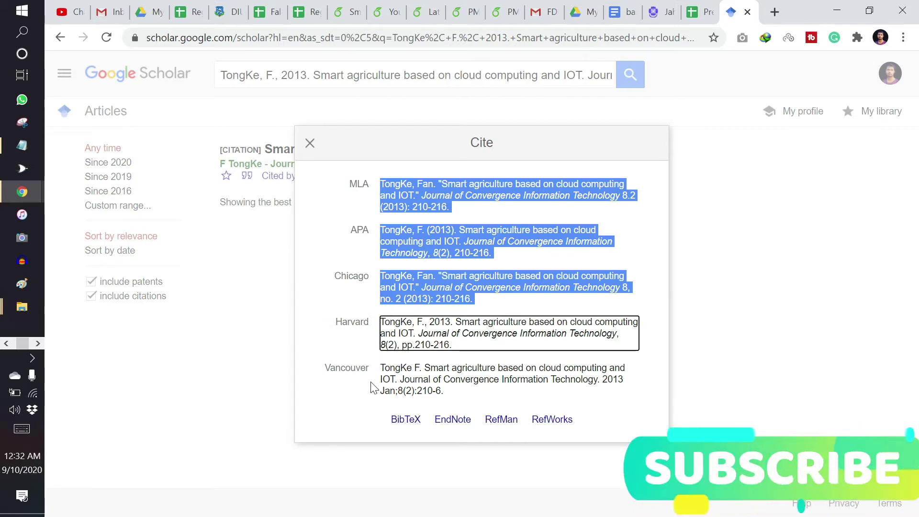
# - Open the article's BibTeX record in a new tab and copy the entry
pyautogui.rightClick(410, 422)
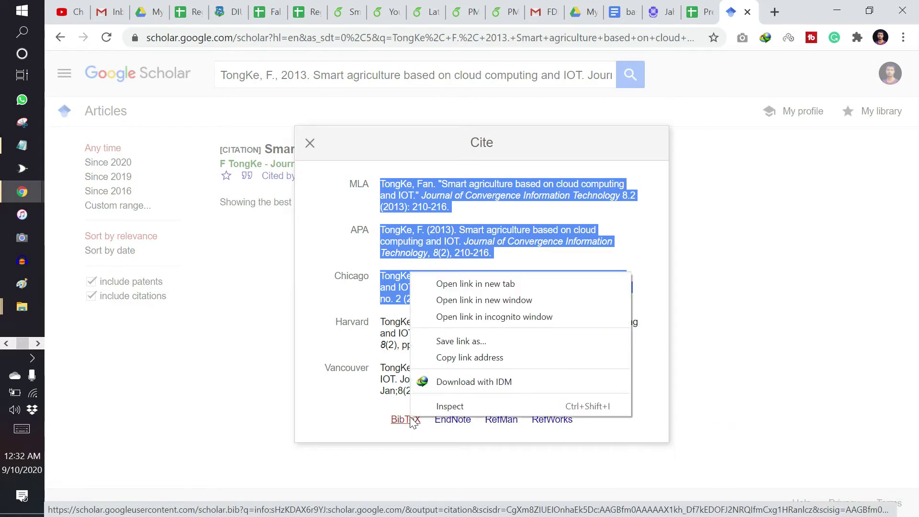
pyautogui.click(446, 286)
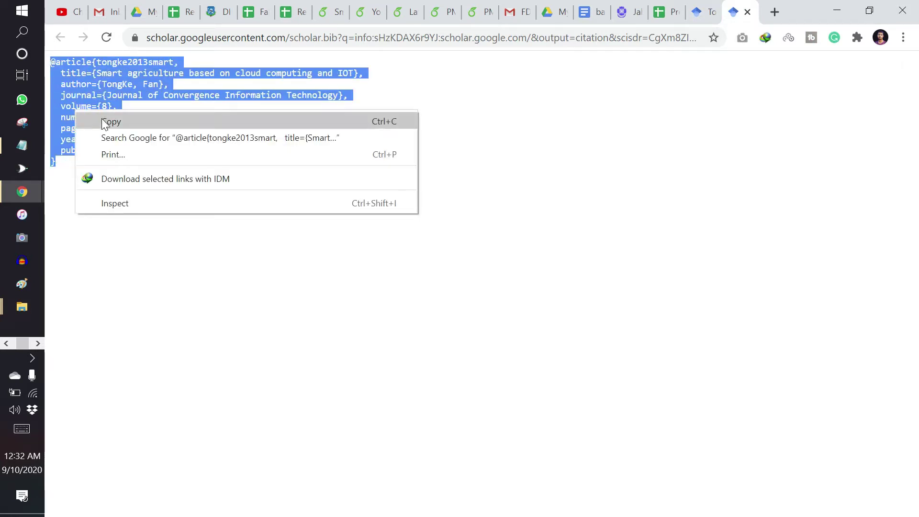
pyautogui.click(102, 118)
# - Paste the 2013 smart agriculture BibTeX entry into bibfile.bib and change its key to r1
pyautogui.click(479, 12)
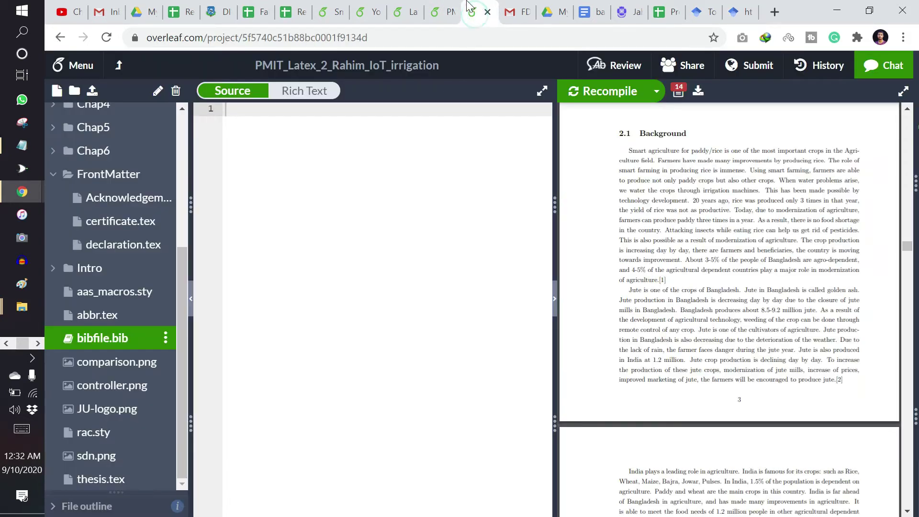
pyautogui.rightClick(241, 121)
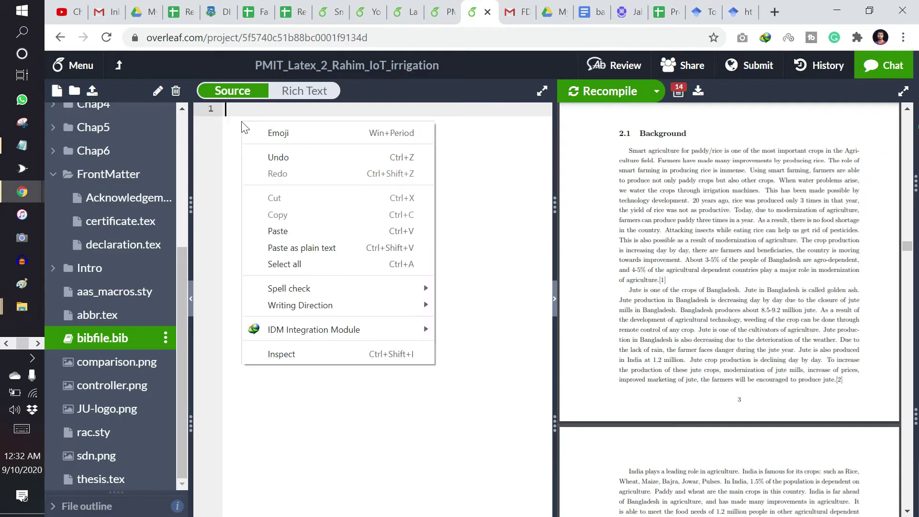
pyautogui.click(293, 233)
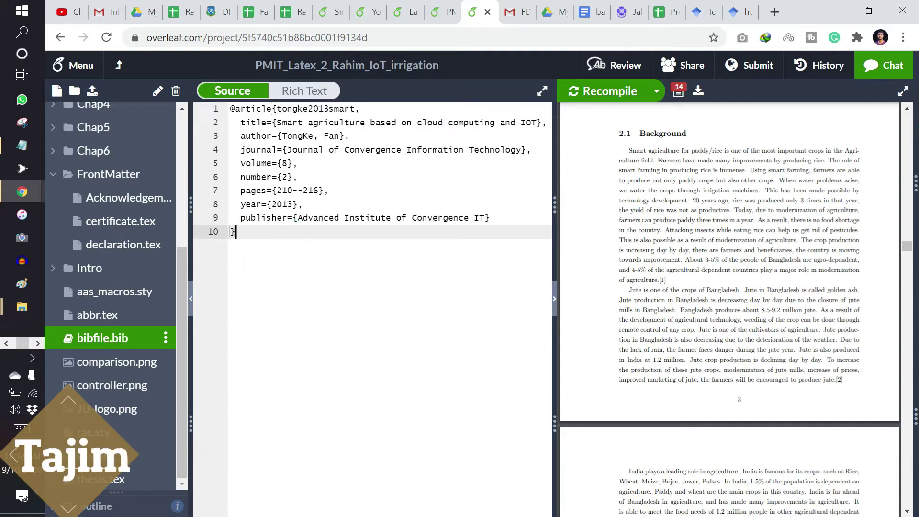
pyautogui.doubleClick(312, 108)
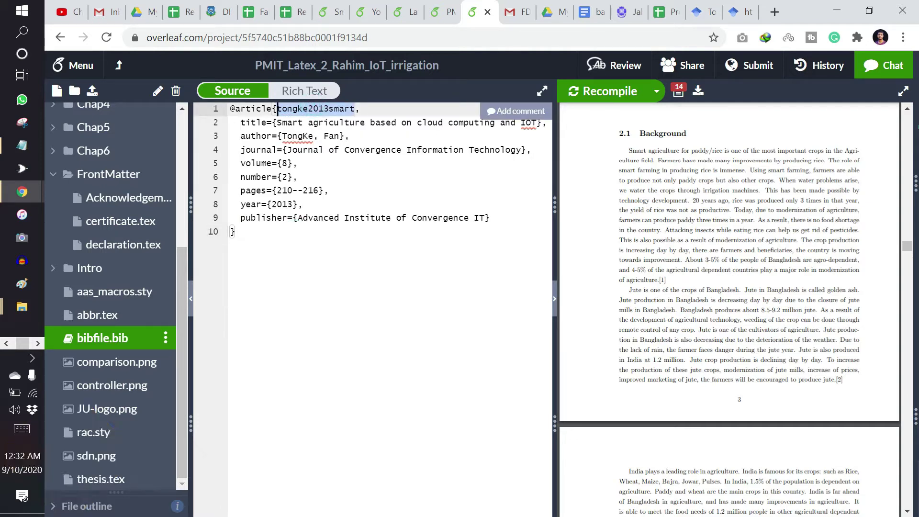
pyautogui.write('rticle{r1,')
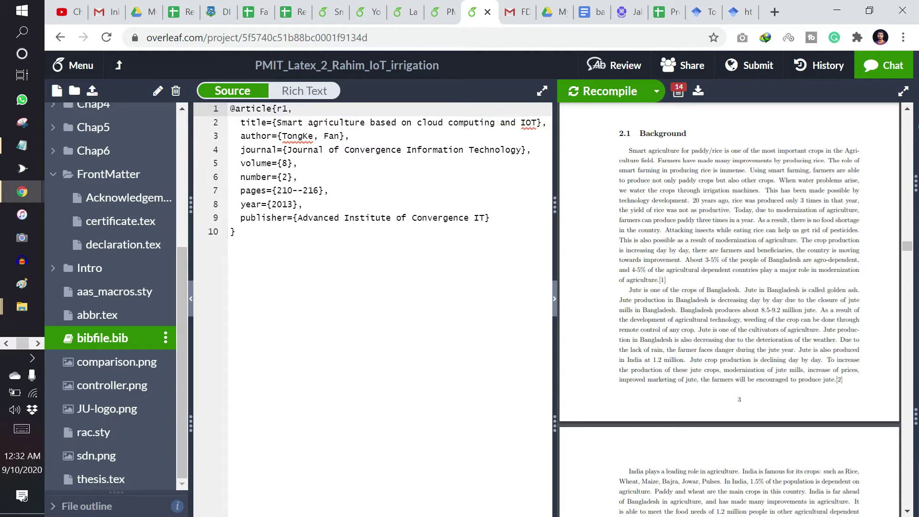
pyautogui.click(253, 232)
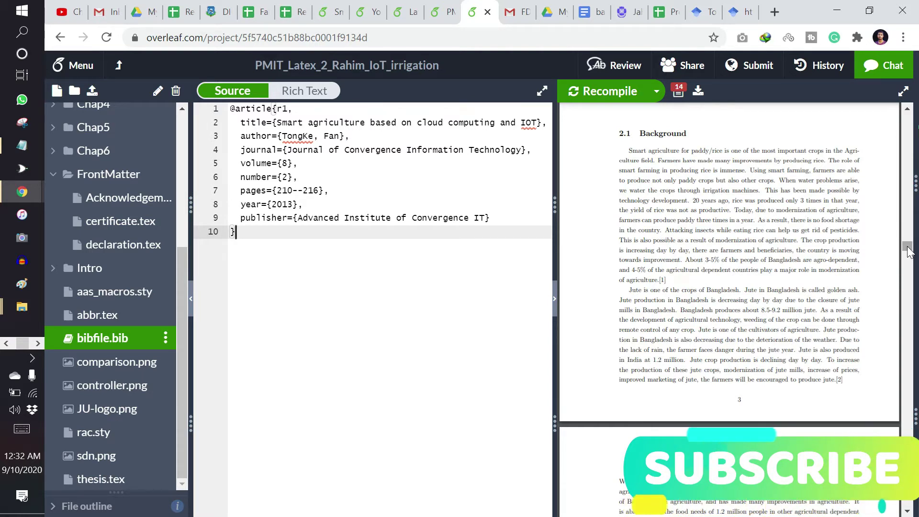
pyautogui.moveTo(906, 246)
pyautogui.mouseDown()
pyautogui.moveTo(895, 376)
pyautogui.moveTo(909, 509)
pyautogui.moveTo(907, 180)
pyautogui.moveTo(917, 255)
pyautogui.mouseUp()
pyautogui.moveTo(683, 207)
# - Expand the Chap2 folder in the file tree and open Chapter2.tex
pyautogui.scroll(3, 806, 240)
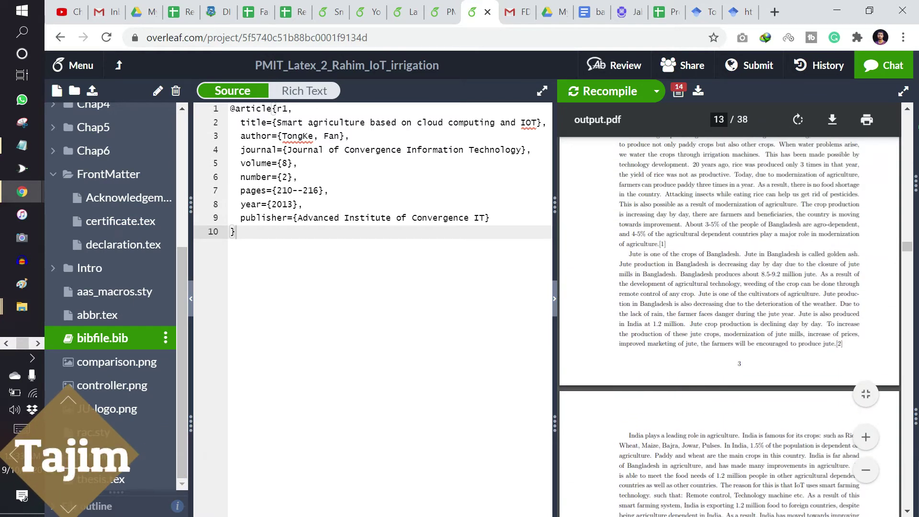
pyautogui.scroll(3, 729, 320)
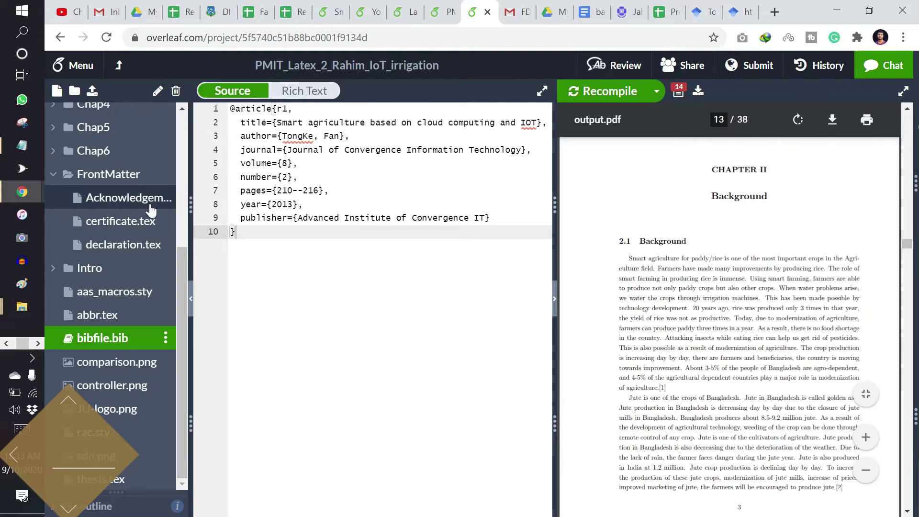
pyautogui.scroll(4, 129, 170)
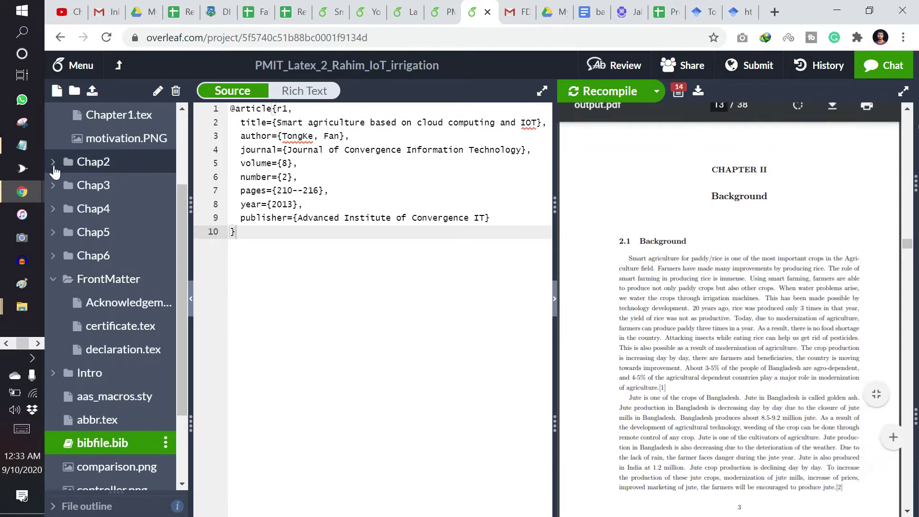
pyautogui.click(53, 165)
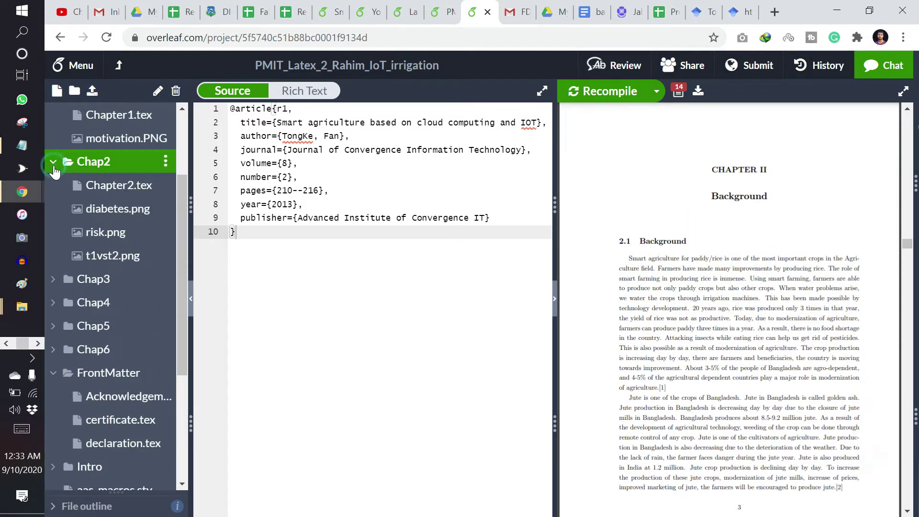
pyautogui.click(143, 187)
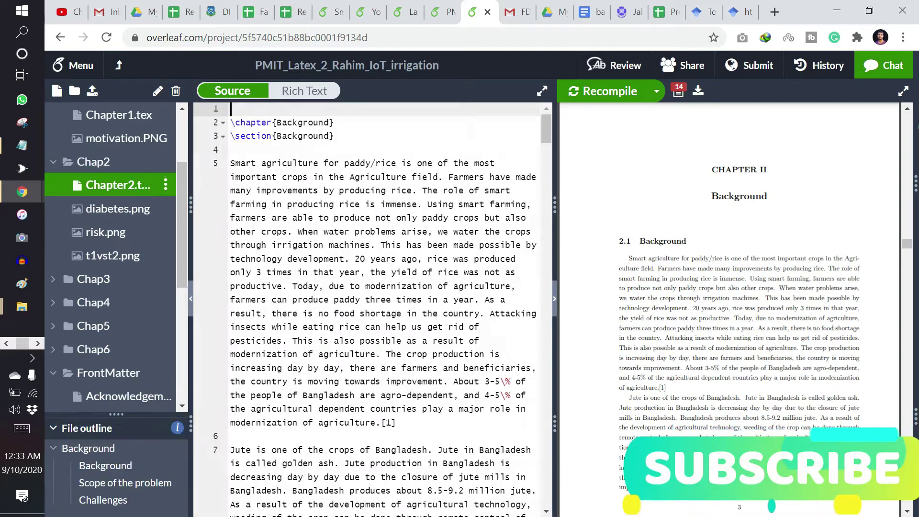
# - Replace the manual [1] at the end of line 5 with \cite{r1}
pyautogui.click(105, 465)
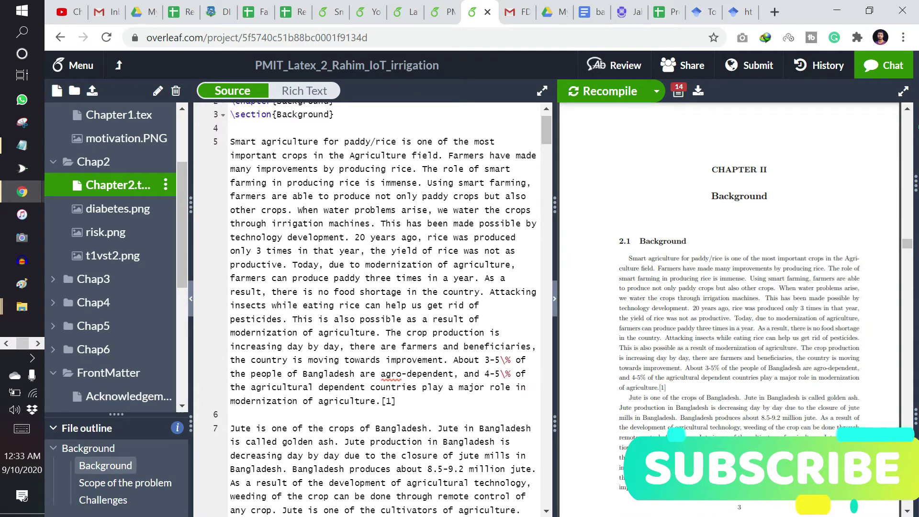
pyautogui.doubleClick(389, 401)
pyautogui.click(382, 401)
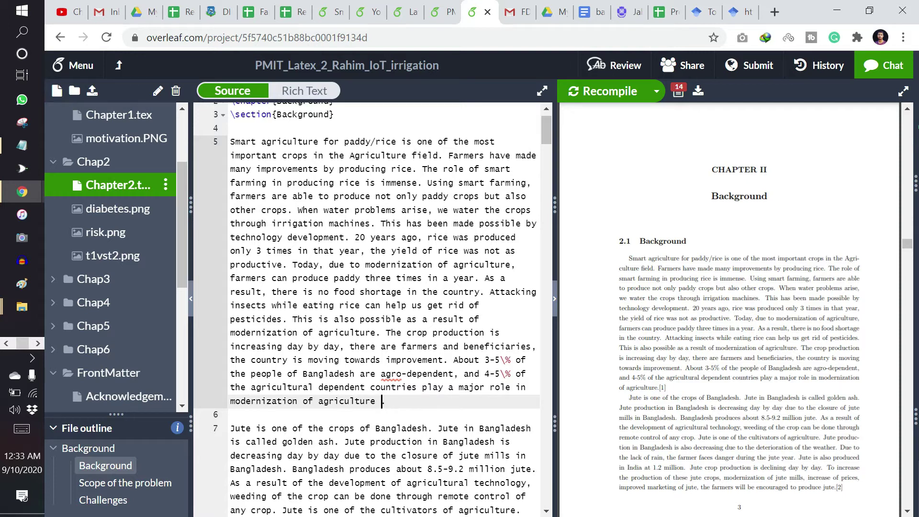
pyautogui.write('\\cite')
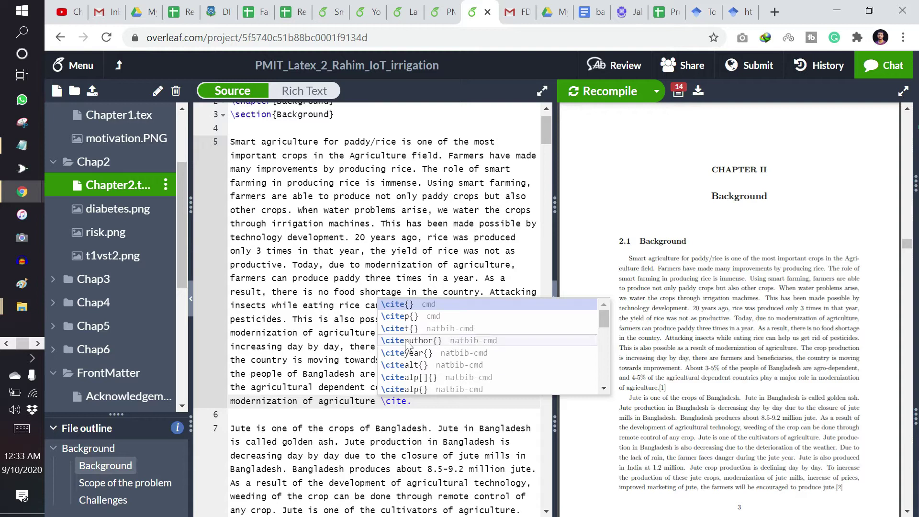
pyautogui.click(404, 304)
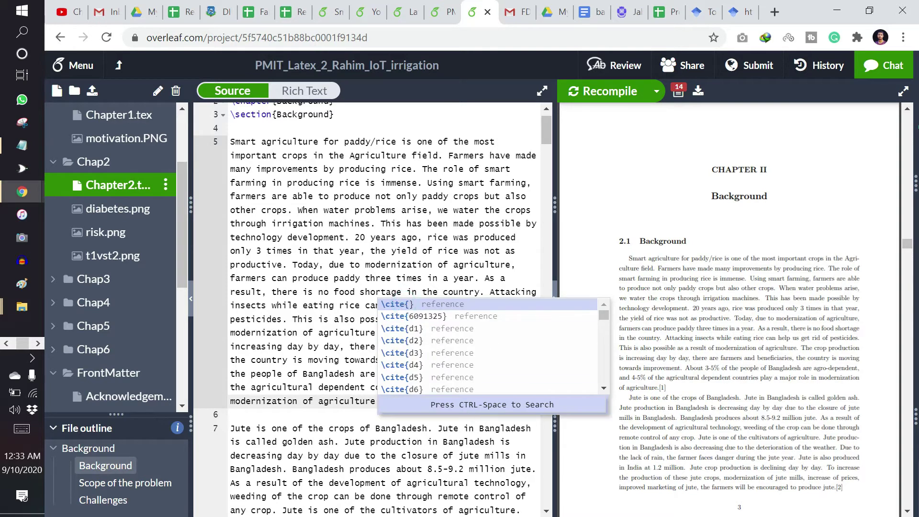
pyautogui.press('Escape')
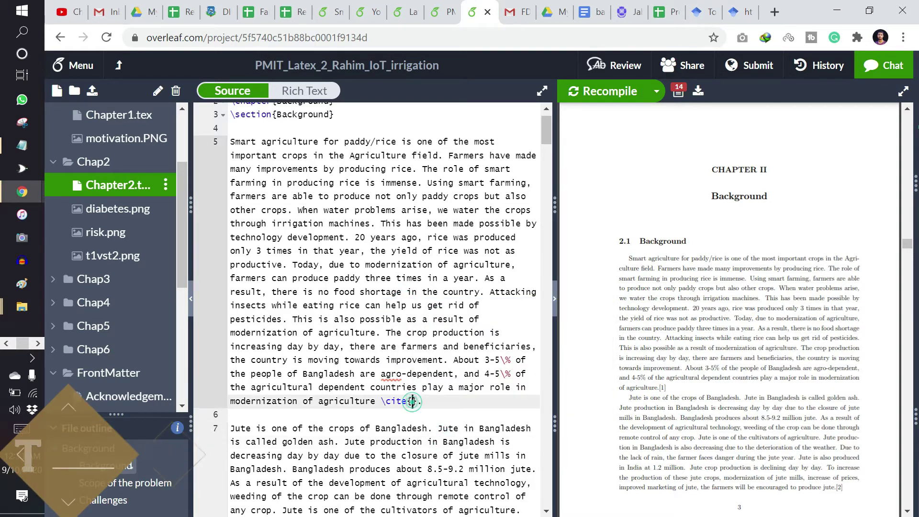
pyautogui.write('r1')
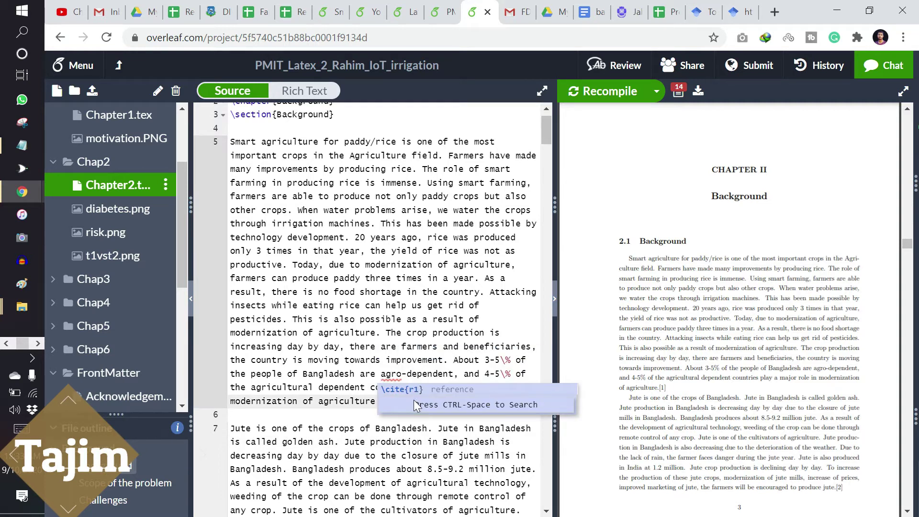
pyautogui.click(424, 392)
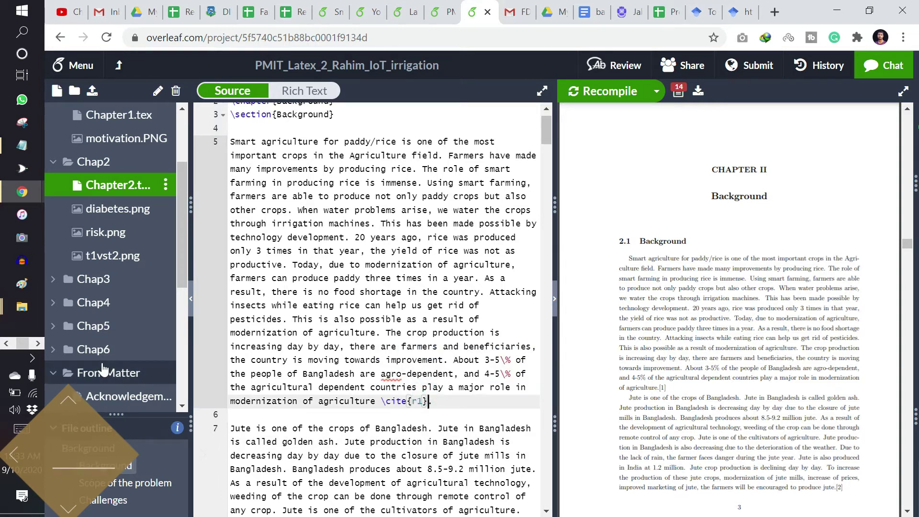
pyautogui.scroll(-5, 108, 316)
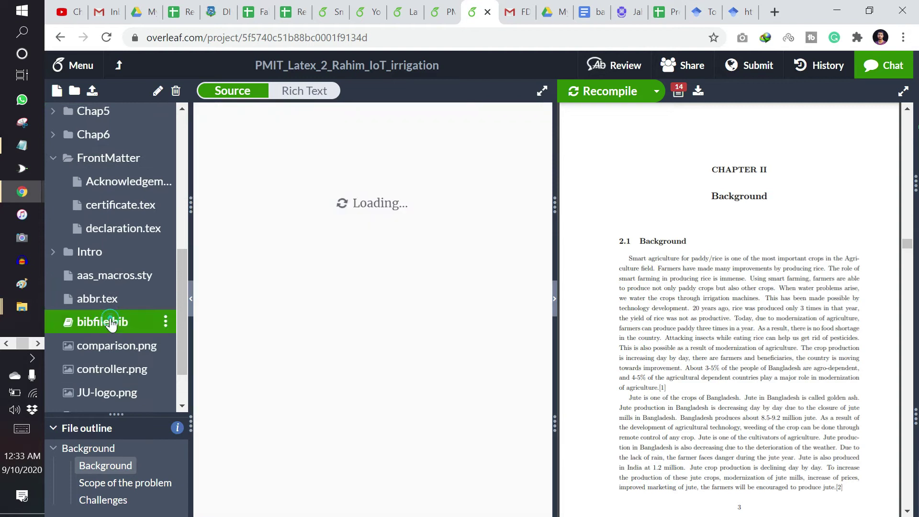
# - Check the r1 key in bibfile.bib, then return to Chapter2.tex
pyautogui.doubleClick(280, 108)
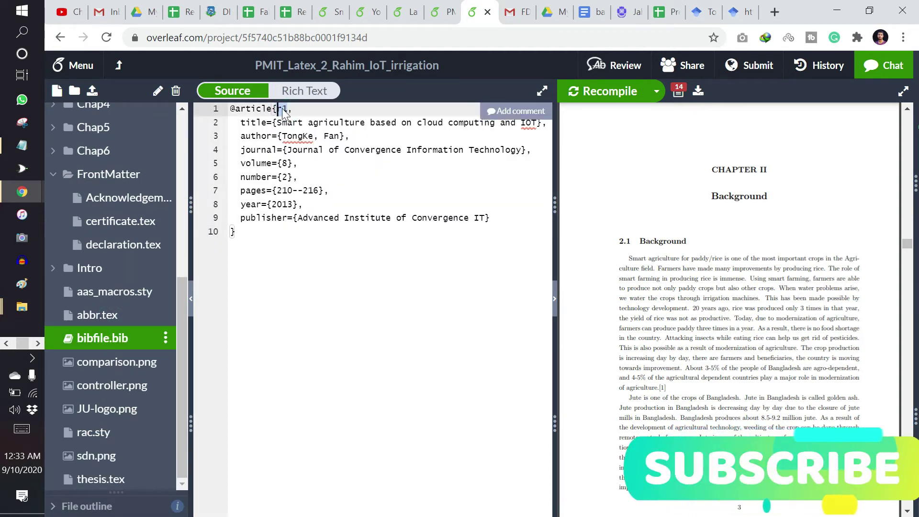
pyautogui.scroll(4, 118, 301)
pyautogui.scroll(1, 119, 301)
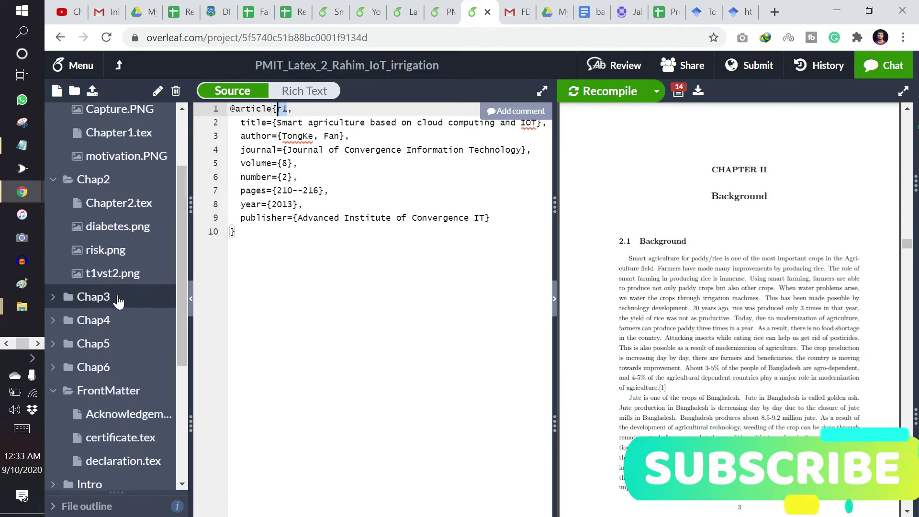
pyautogui.click(107, 205)
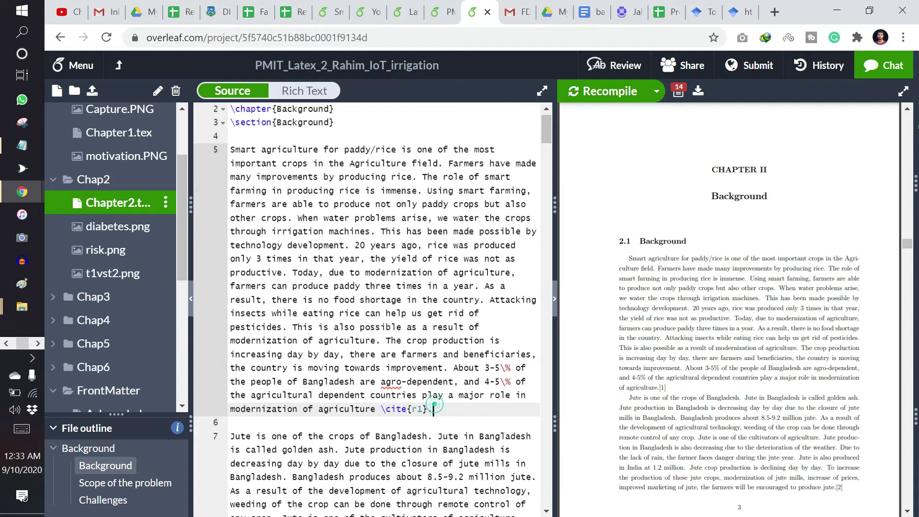
# - Recompile and follow the [1] citation on page 3 to its References entry
pyautogui.click(591, 96)
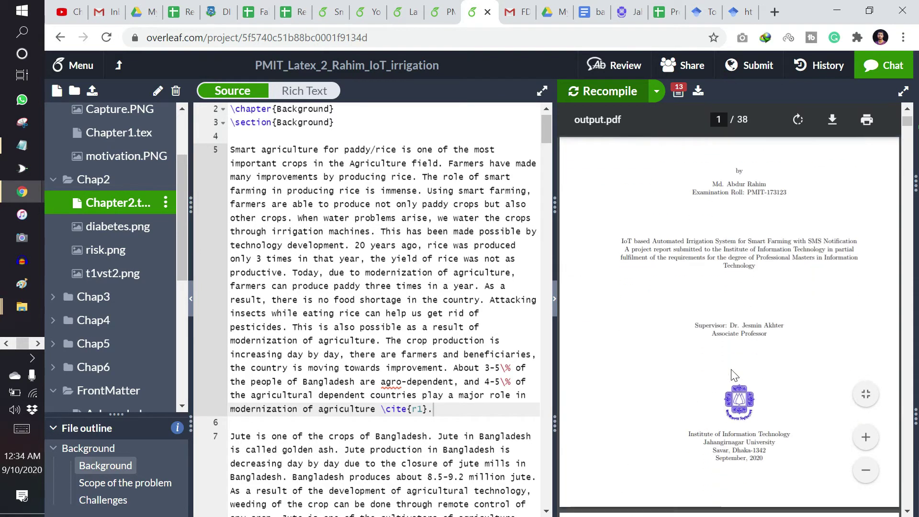
pyautogui.scroll(-15, 734, 376)
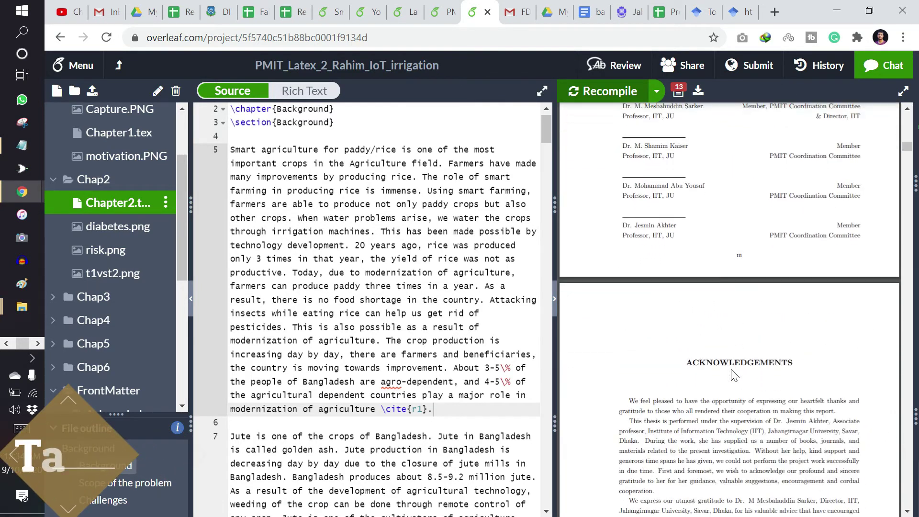
pyautogui.scroll(-20, 735, 376)
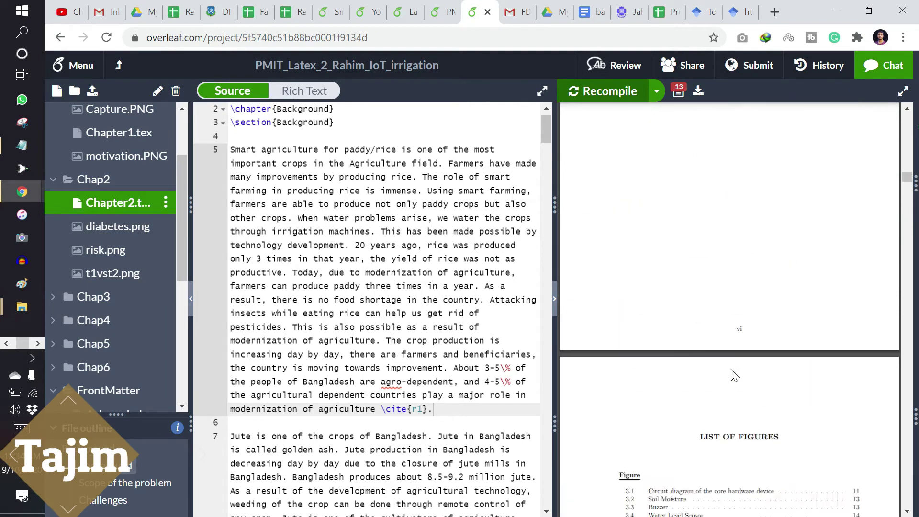
pyautogui.scroll(-20, 734, 374)
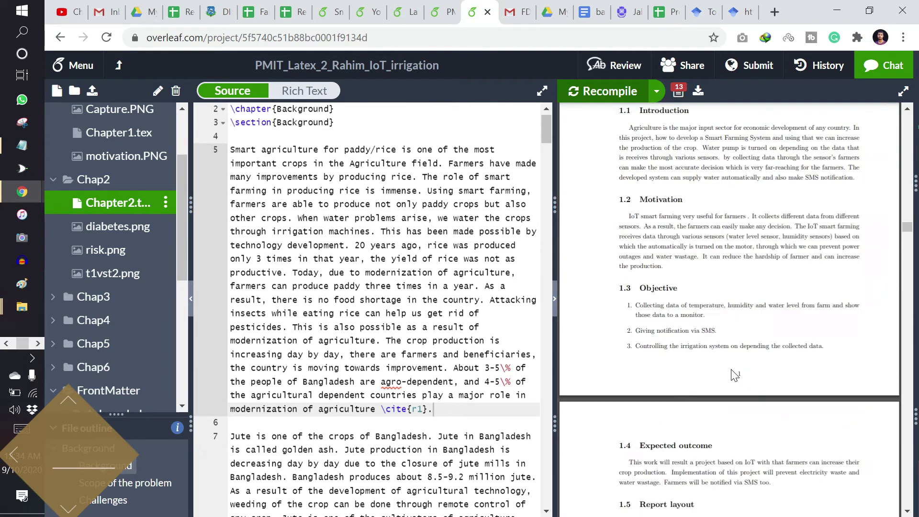
pyautogui.scroll(-12, 731, 372)
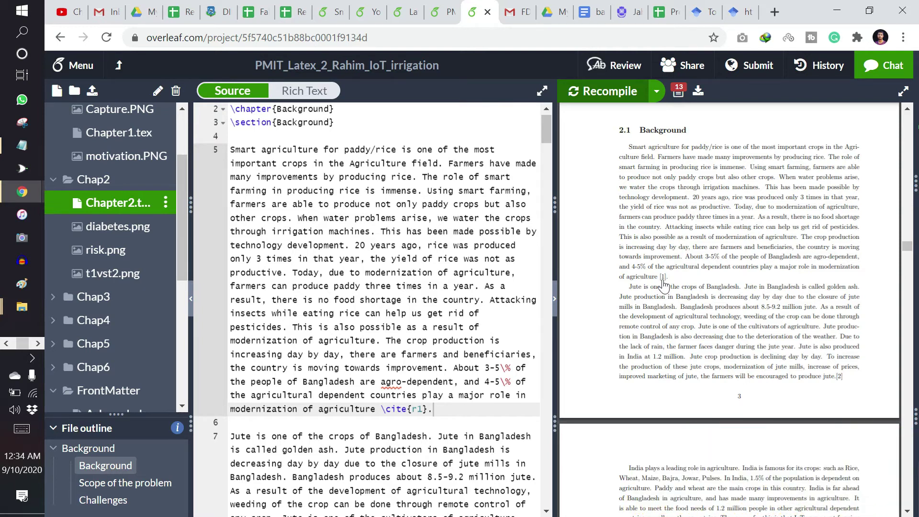
pyautogui.click(662, 282)
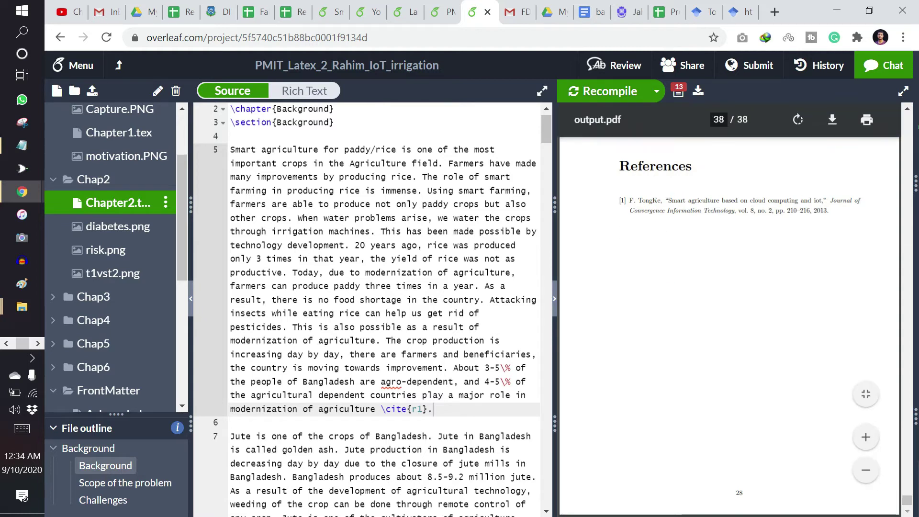
pyautogui.click(843, 219)
# - Close the Cite popup and search Scholar for the suggested author's name
pyautogui.click(731, 5)
pyautogui.click(704, 7)
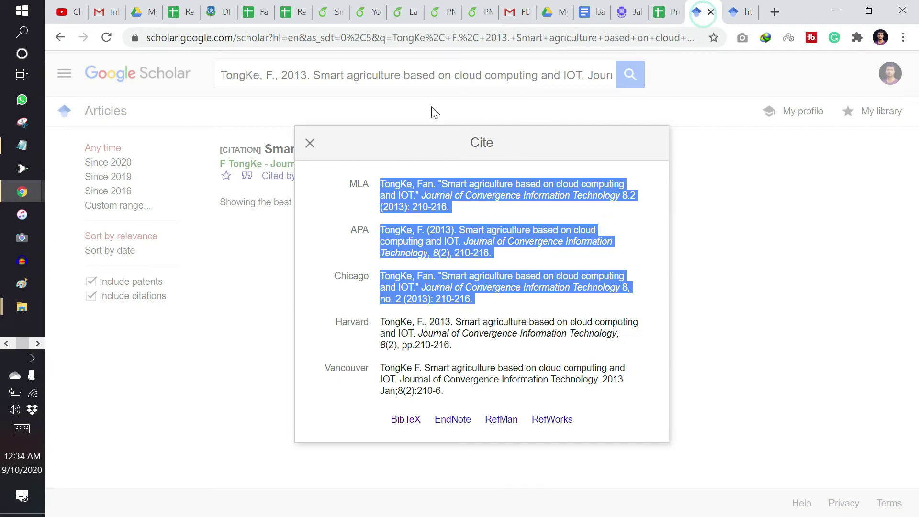
pyautogui.click(310, 143)
pyautogui.click(281, 74)
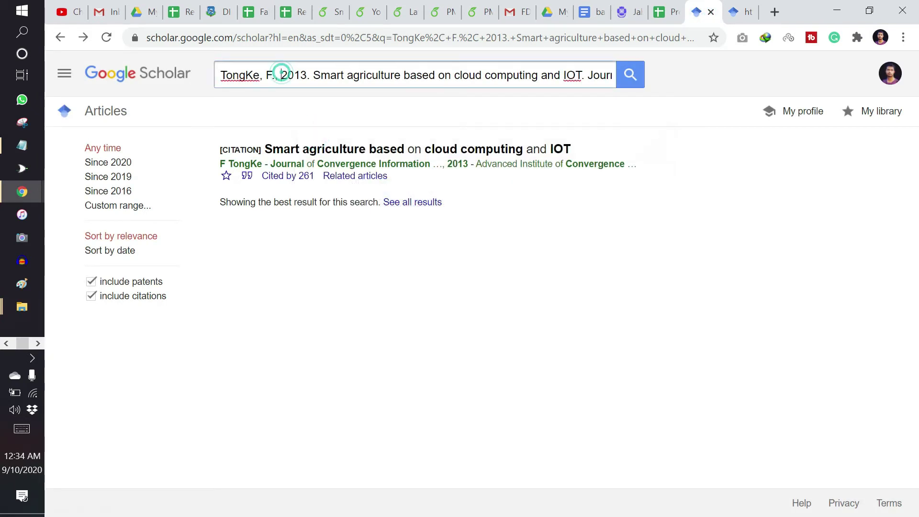
pyautogui.hotkey('ctrl', 'a')
pyautogui.write('tajim')
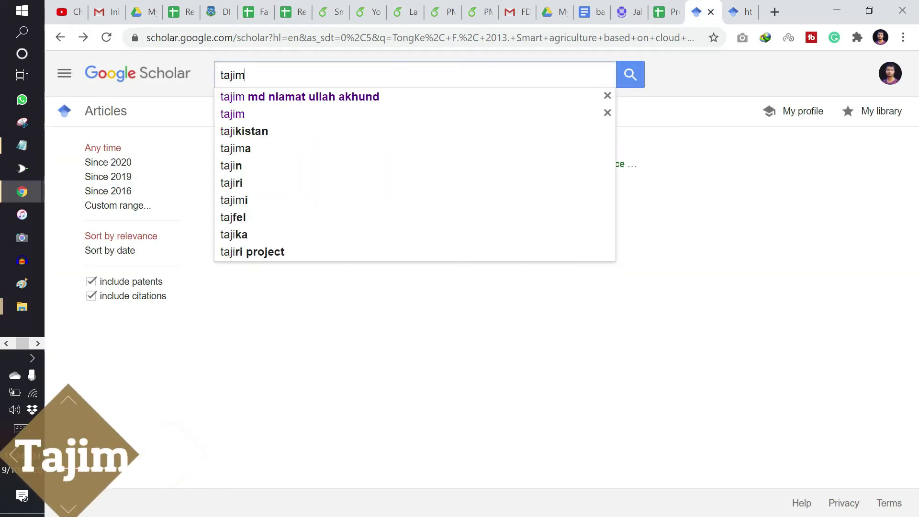
pyautogui.click(302, 99)
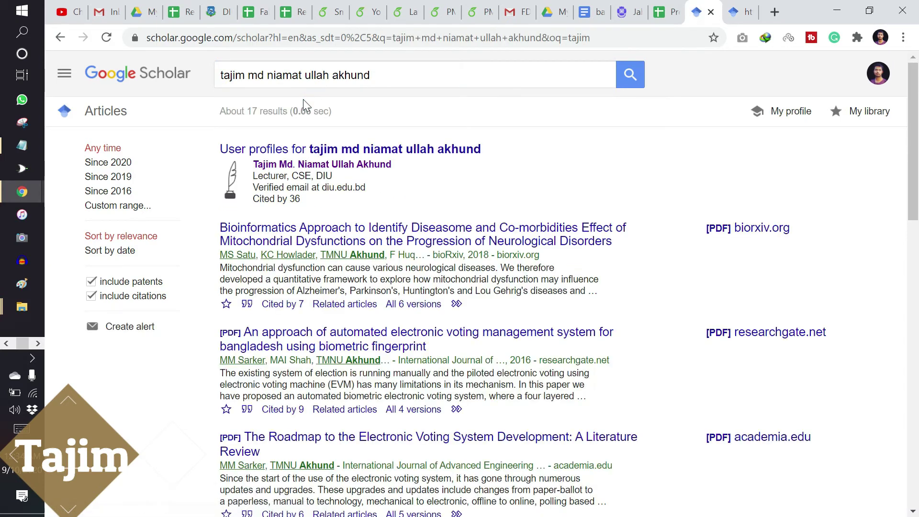
# - Go to page 2 of the author's 17 results, topped by the line-following robot paper
pyautogui.scroll(-5, 268, 278)
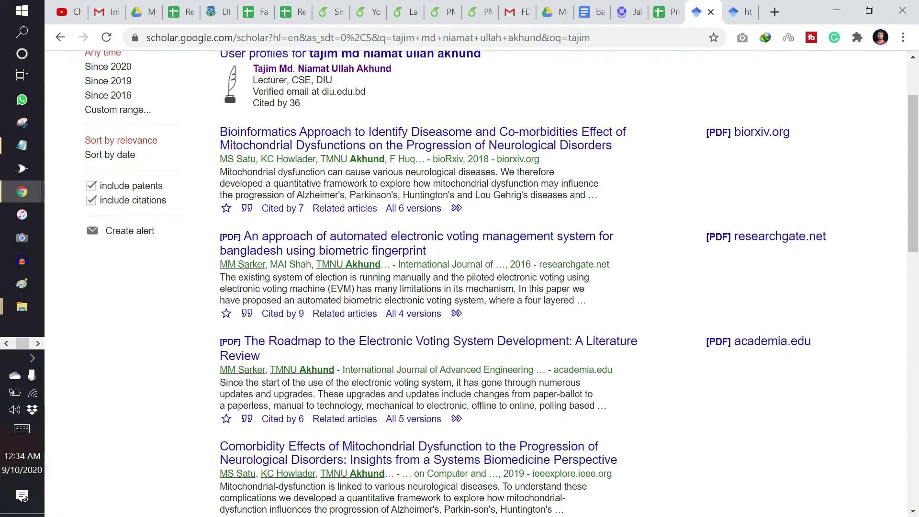
pyautogui.scroll(-5, 289, 292)
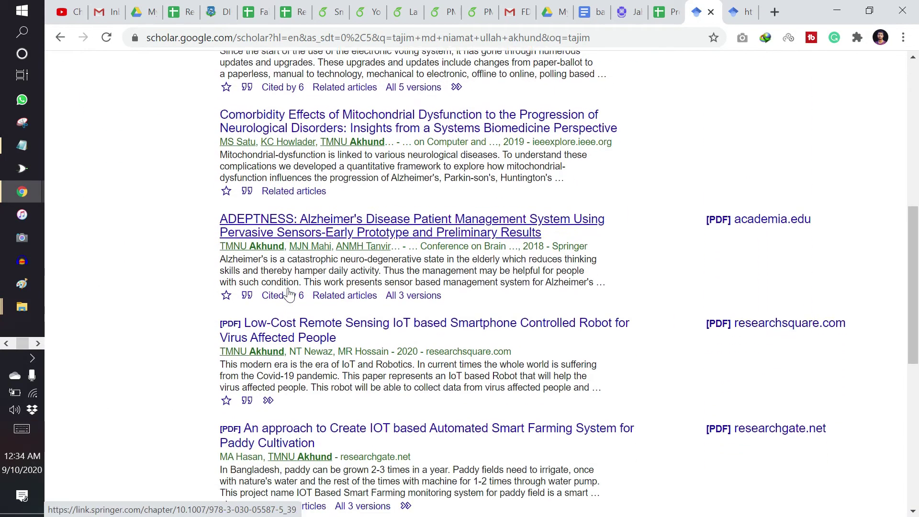
pyautogui.scroll(-4, 291, 293)
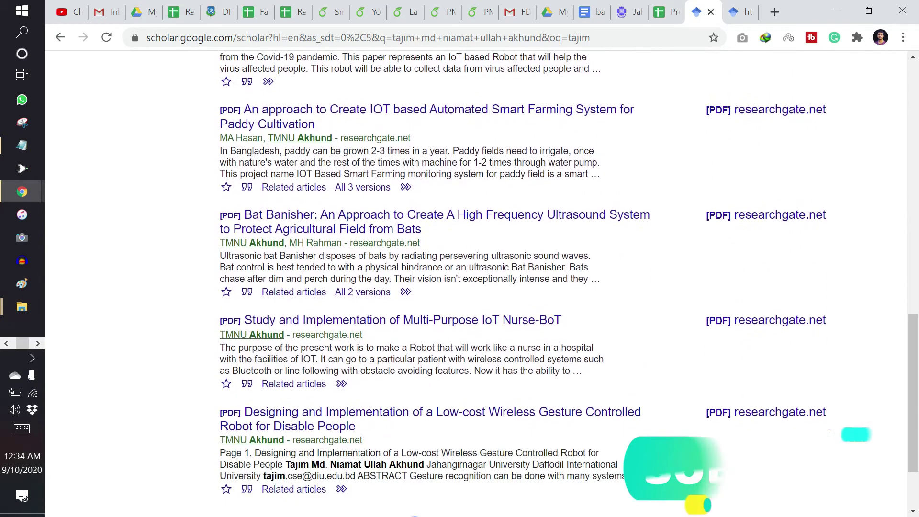
pyautogui.scroll(-2, 476, 284)
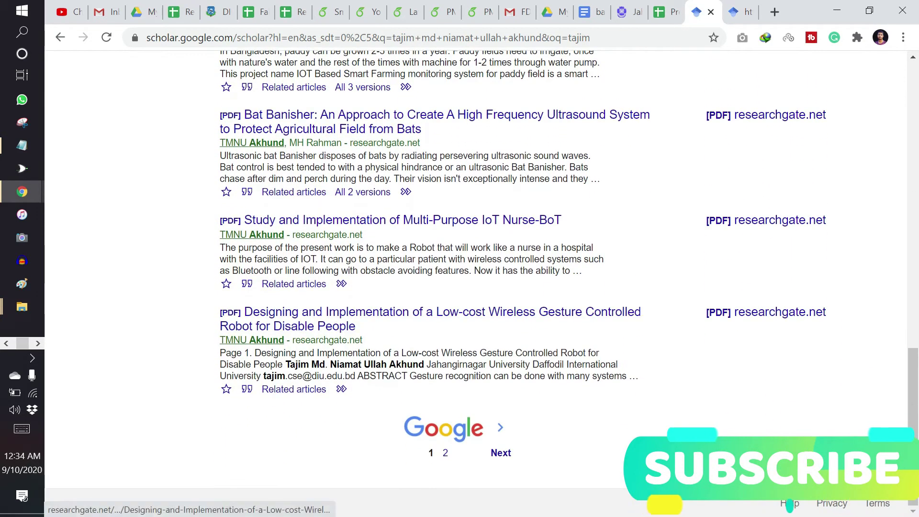
pyautogui.click(445, 452)
pyautogui.scroll(-1, 372, 282)
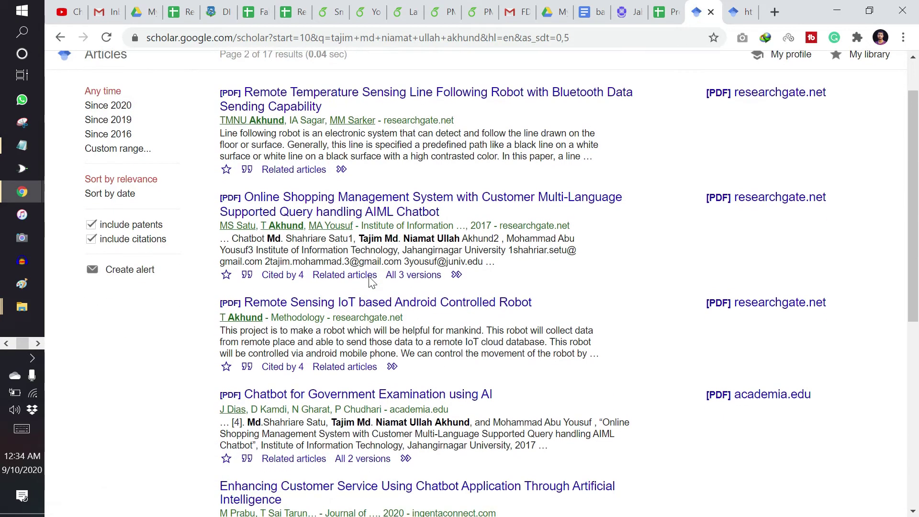
pyautogui.press('super+Tab')
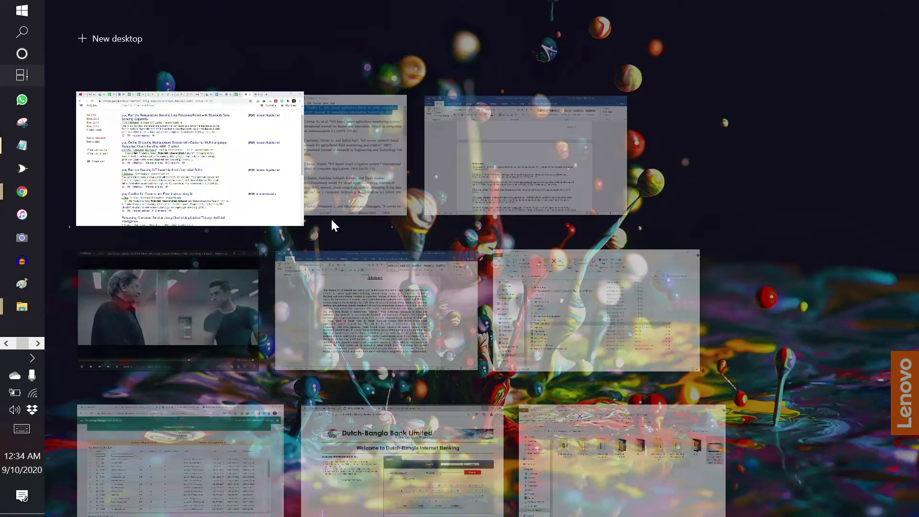
pyautogui.click(220, 152)
pyautogui.scroll(-2, 346, 332)
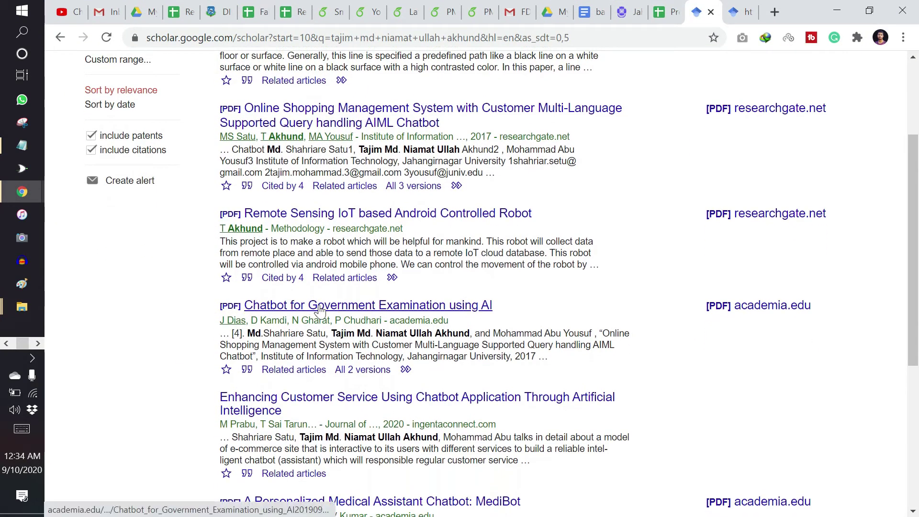
pyautogui.scroll(-6, 315, 319)
pyautogui.scroll(9, 320, 309)
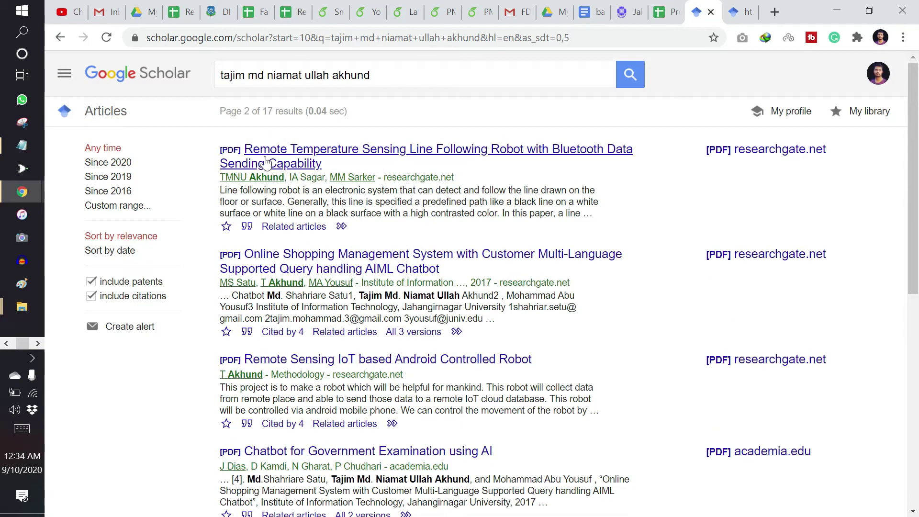
# - Open the Remote Temperature Sensing Line Following Robot paper's BibTeX in a new tab and copy it
pyautogui.click(250, 226)
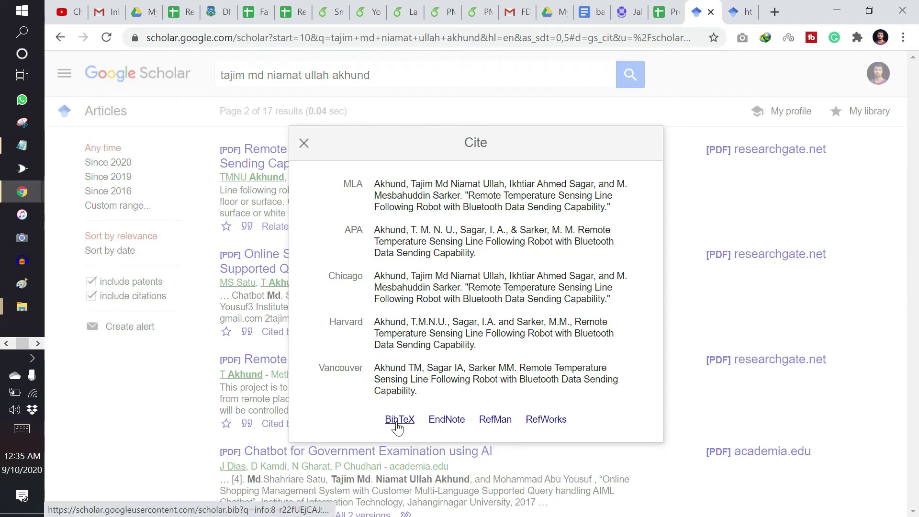
pyautogui.middleClick(397, 427)
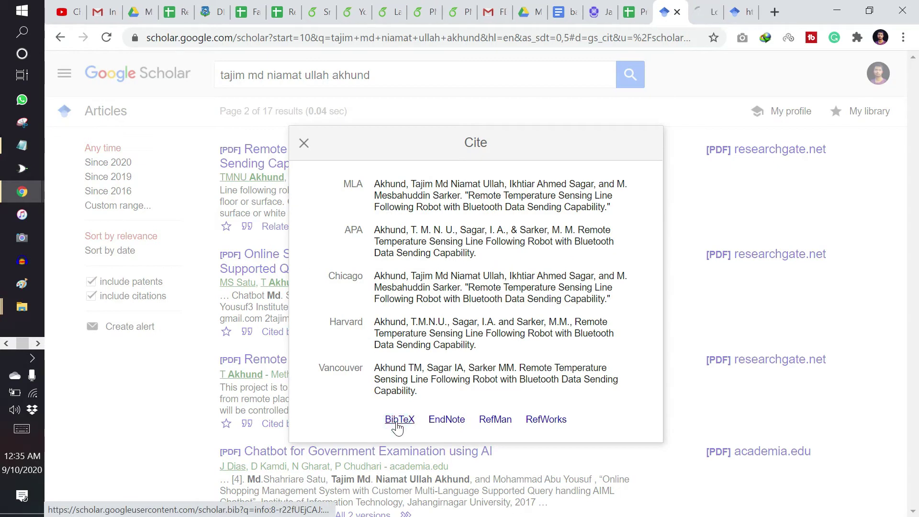
pyautogui.click(693, 13)
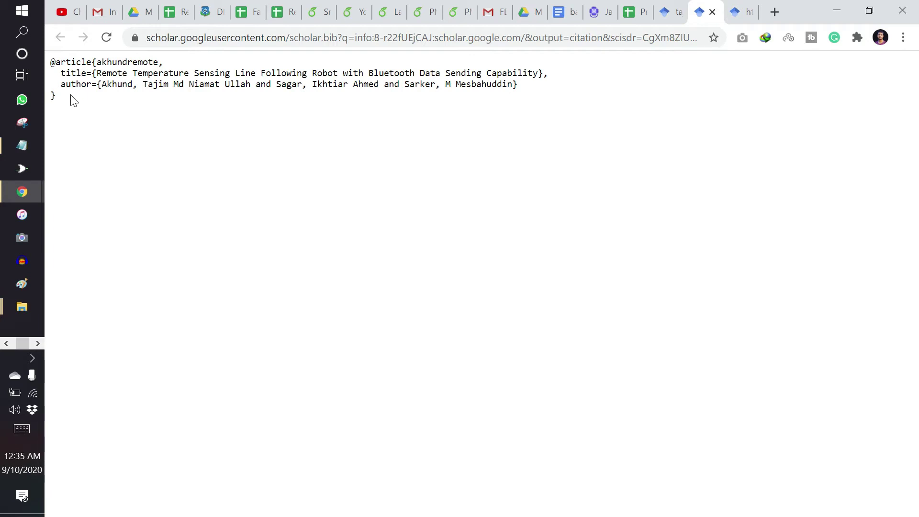
pyautogui.moveTo(59, 98); pyautogui.dragTo(45, 65)
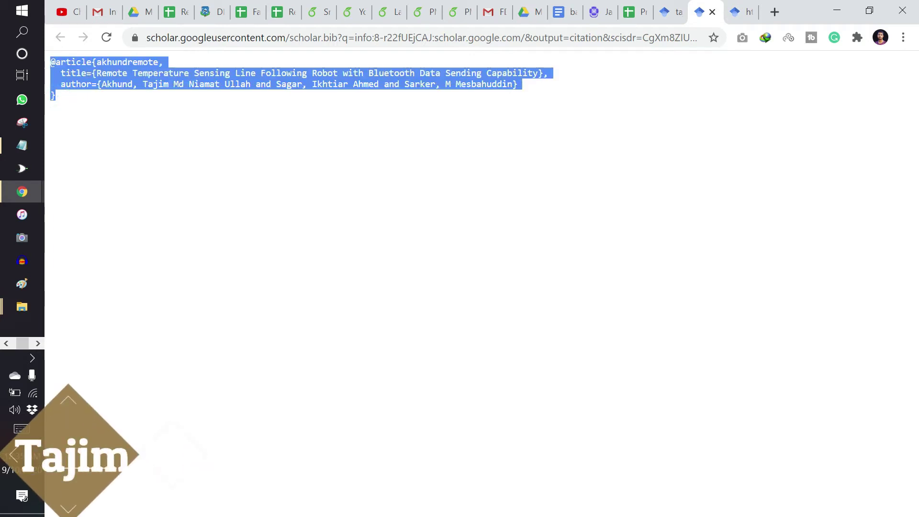
pyautogui.rightClick(60, 64)
pyautogui.click(90, 72)
# - Paste the robot paper's BibTeX entry into bibfile.bib below the r1 entry
pyautogui.click(462, 7)
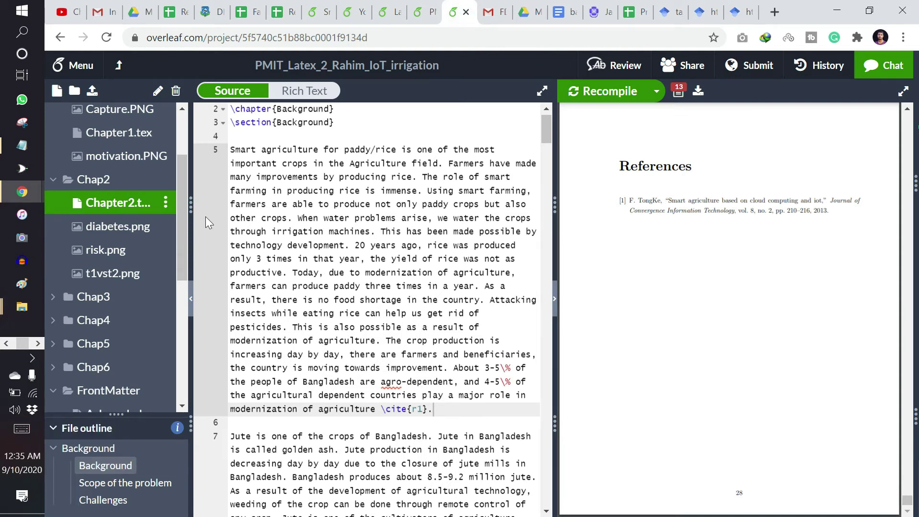
pyautogui.scroll(-5, 100, 268)
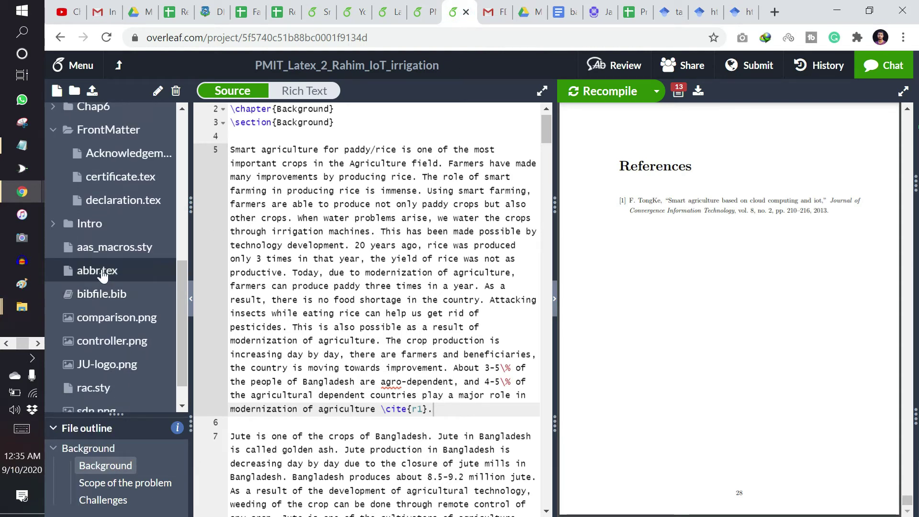
pyautogui.click(102, 296)
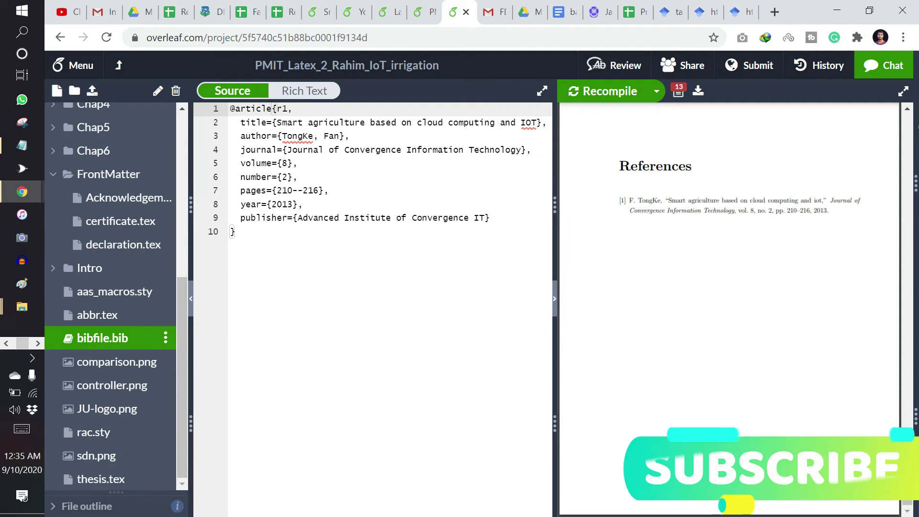
pyautogui.click(249, 233)
pyautogui.press('Return')
pyautogui.press('Return')
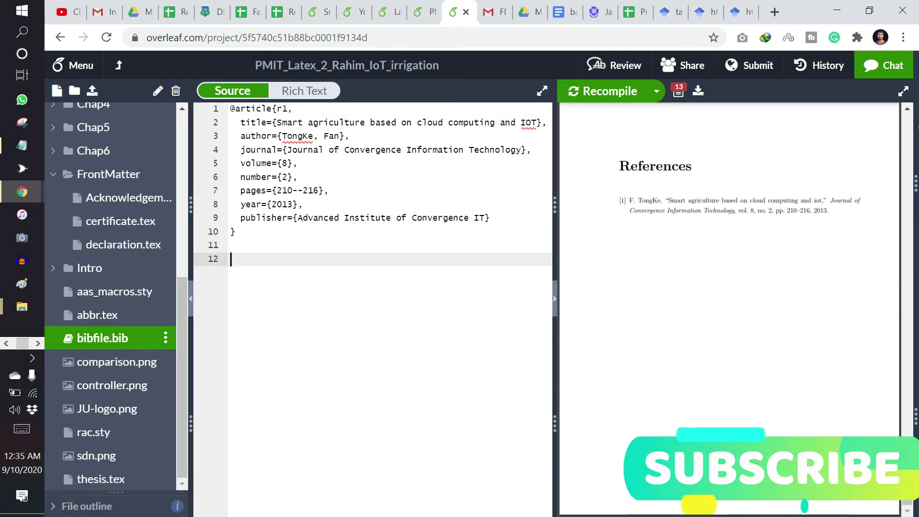
pyautogui.hotkey('ctrl', 'v')
# - Change the new entry's citation key to t1 and recompile the thesis
pyautogui.click(324, 259)
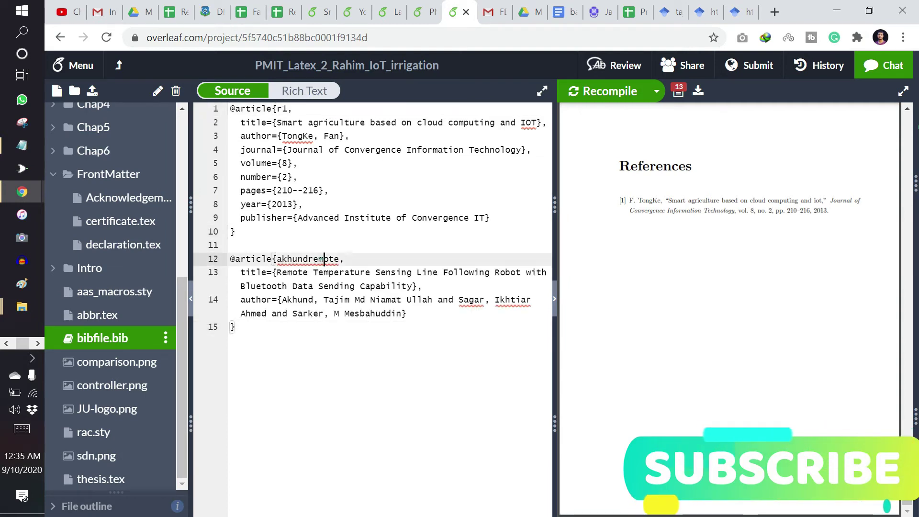
pyautogui.doubleClick(324, 258)
pyautogui.write('t')
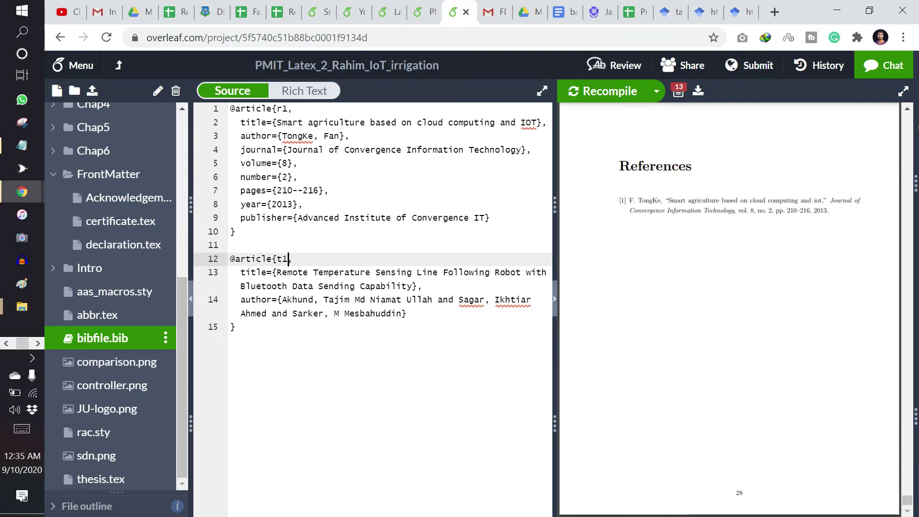
pyautogui.write('1')
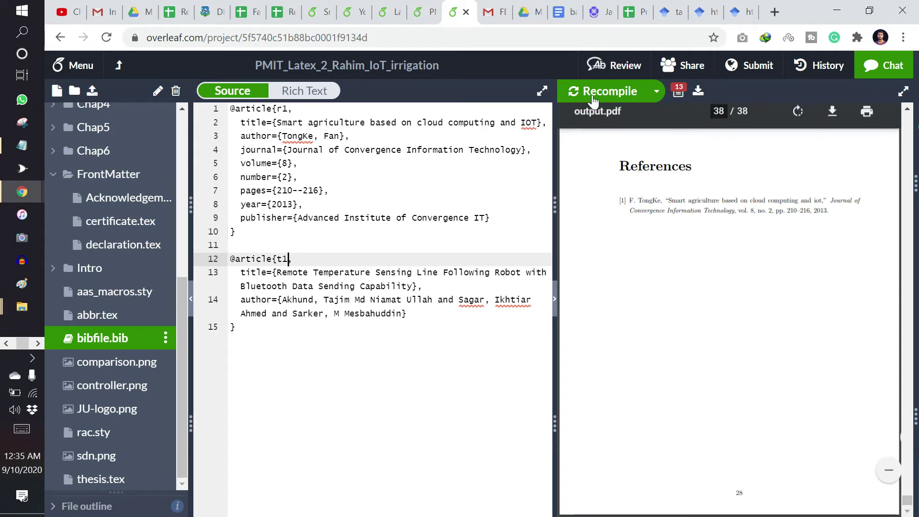
pyautogui.click(598, 92)
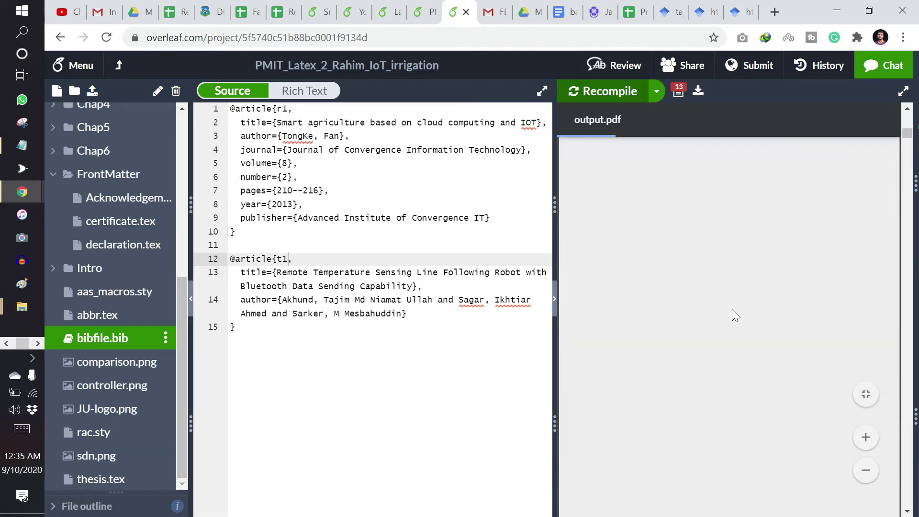
# - In Chapter2.tex, add a sentence about collecting robot data remotely via IoT after \cite{r1}, ending with \cite{t1}
pyautogui.scroll(5, 107, 201)
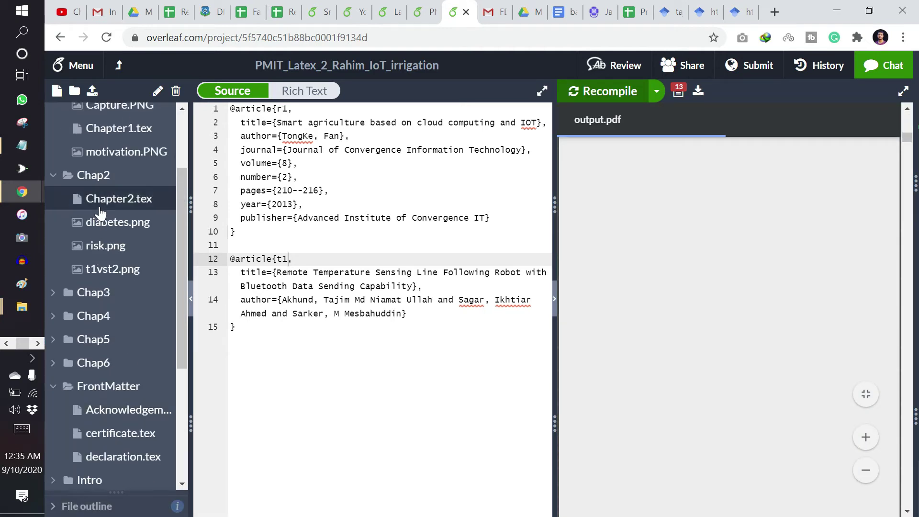
pyautogui.click(107, 205)
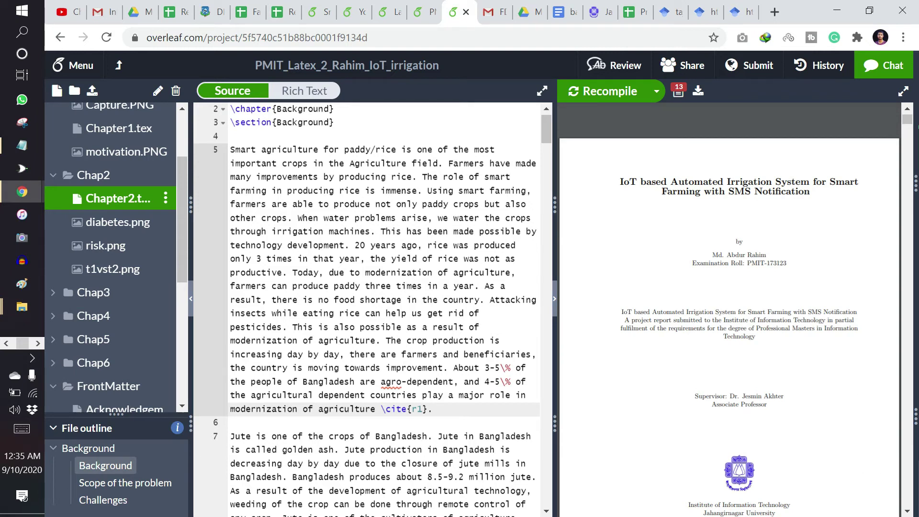
pyautogui.write('data with robot from remote')
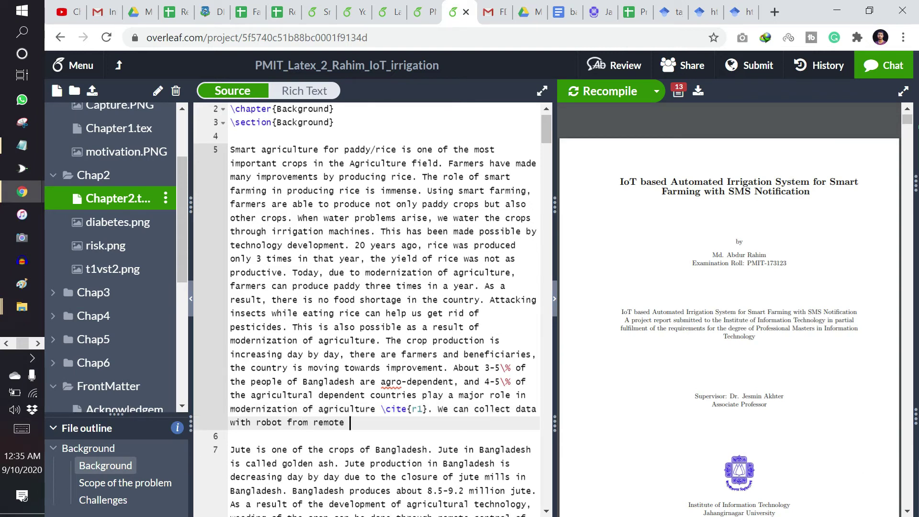
pyautogui.write('\\cite')
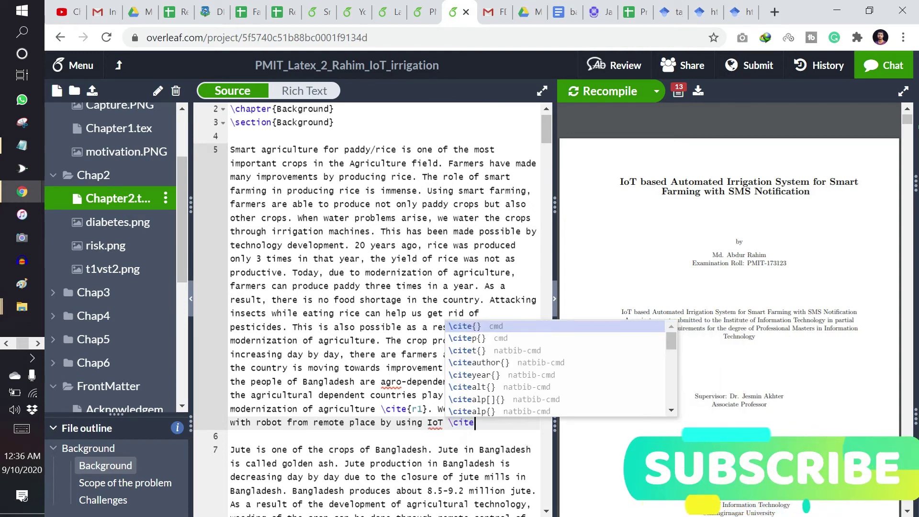
pyautogui.write('P')
pyautogui.press('BackSpace')
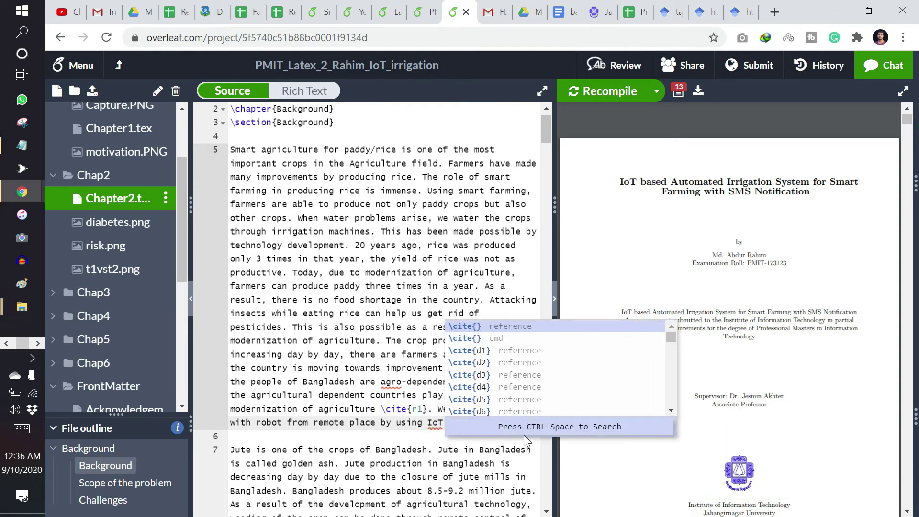
pyautogui.press('Return')
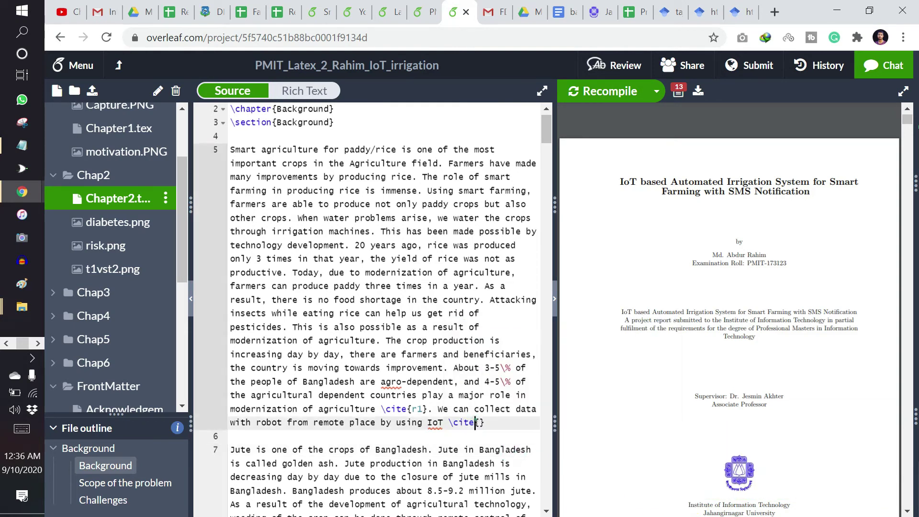
pyautogui.write('t1')
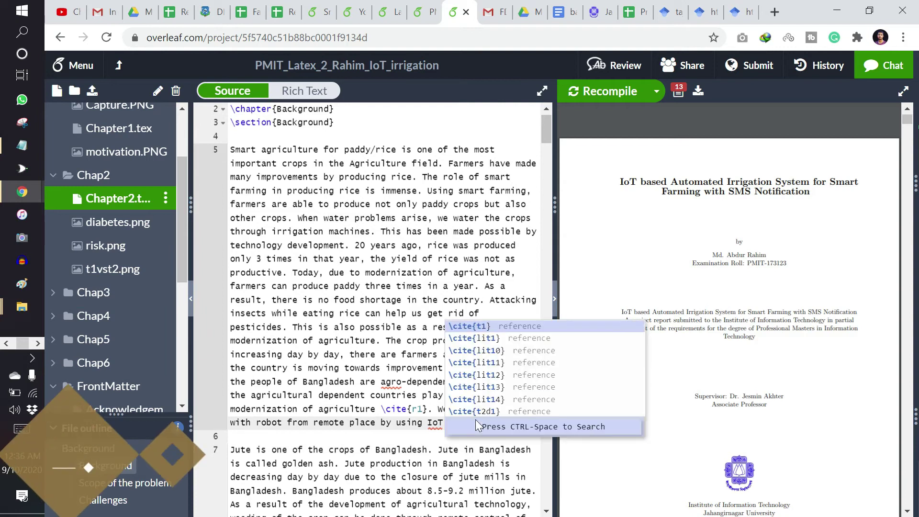
pyautogui.click(483, 326)
pyautogui.press('Right')
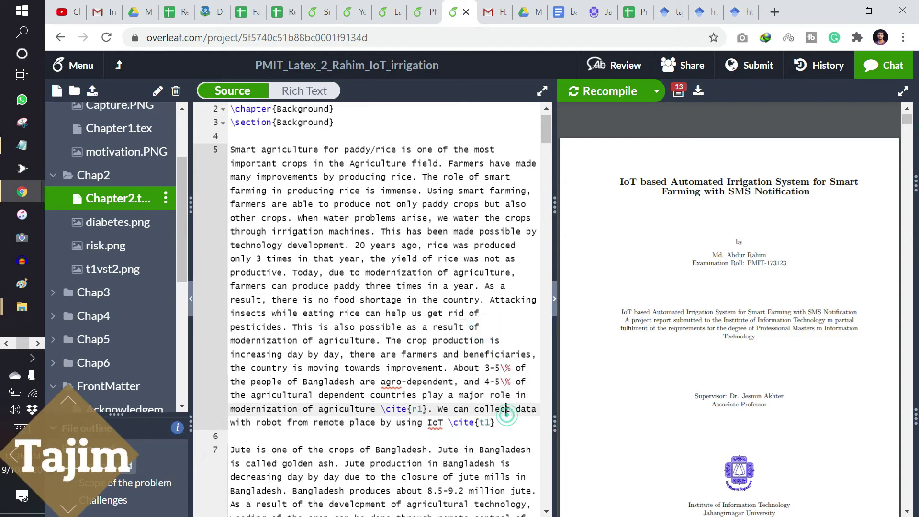
# - End the sentence with a period, recompile, and scroll the PDF to the Background chapter's [2] citation
pyautogui.write('.')
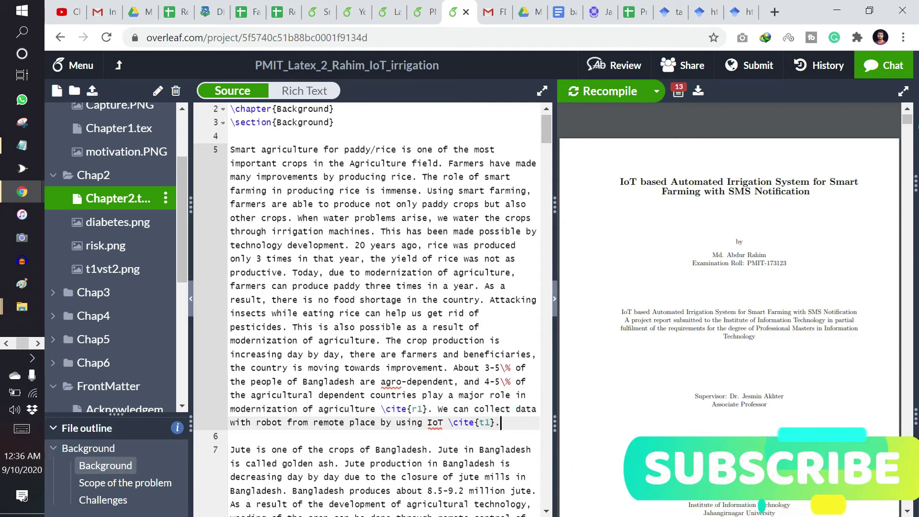
pyautogui.scroll(-10, 729, 263)
pyautogui.scroll(-15, 796, 364)
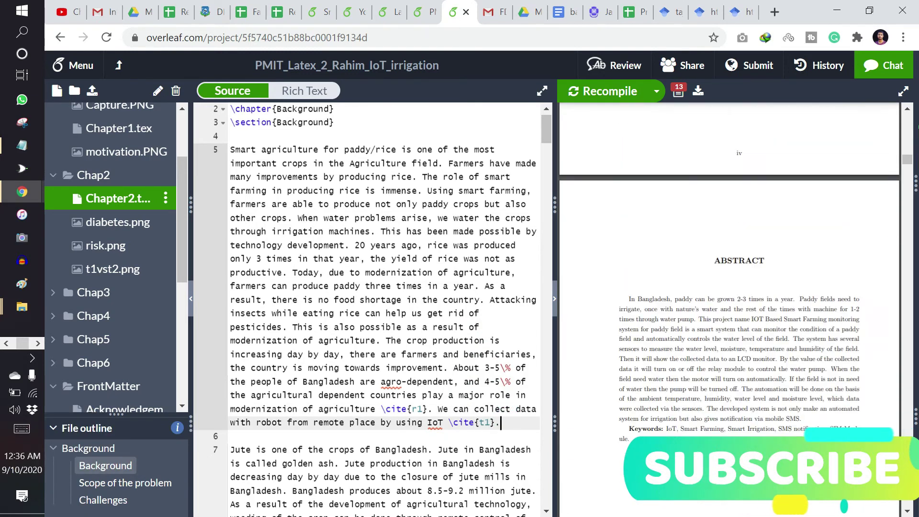
pyautogui.scroll(-5, 796, 365)
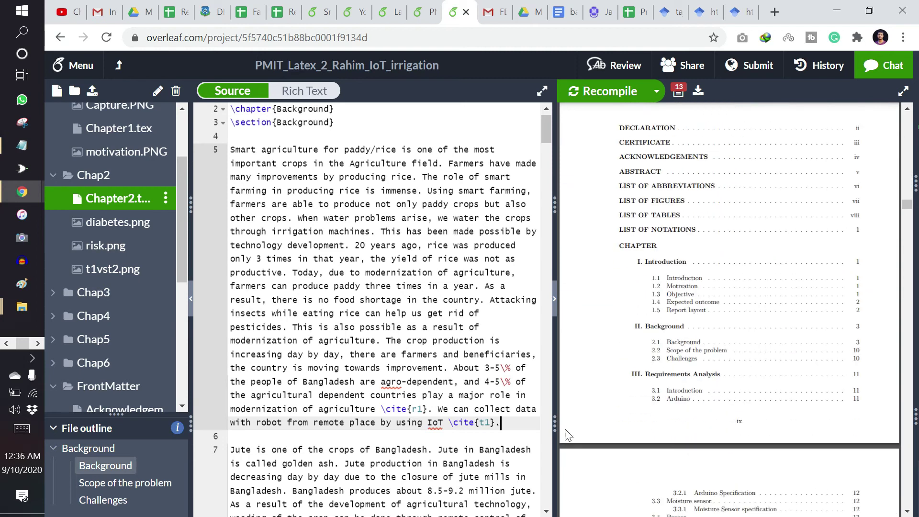
pyautogui.click(619, 95)
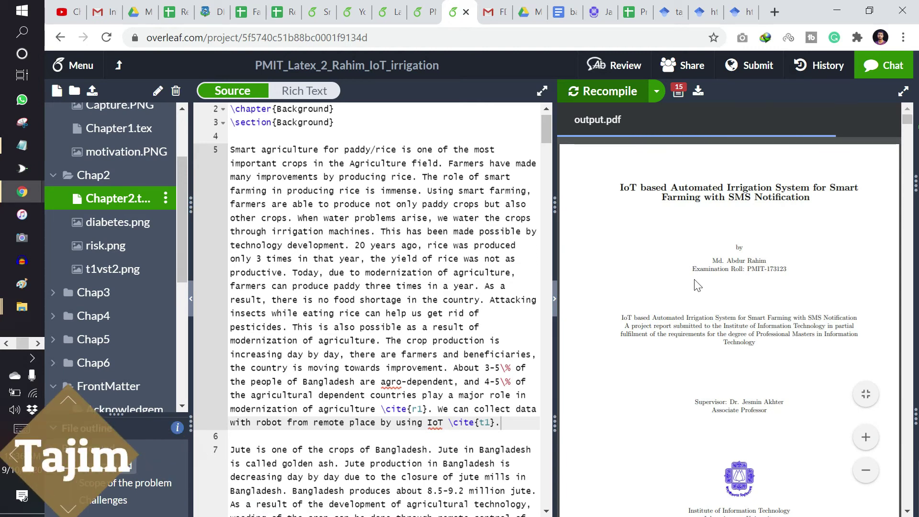
pyautogui.scroll(-20, 697, 285)
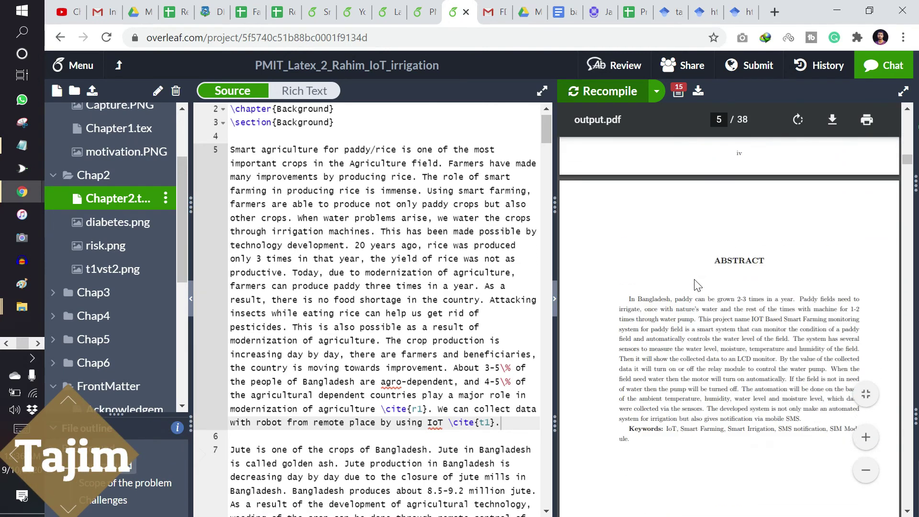
pyautogui.scroll(-20, 697, 285)
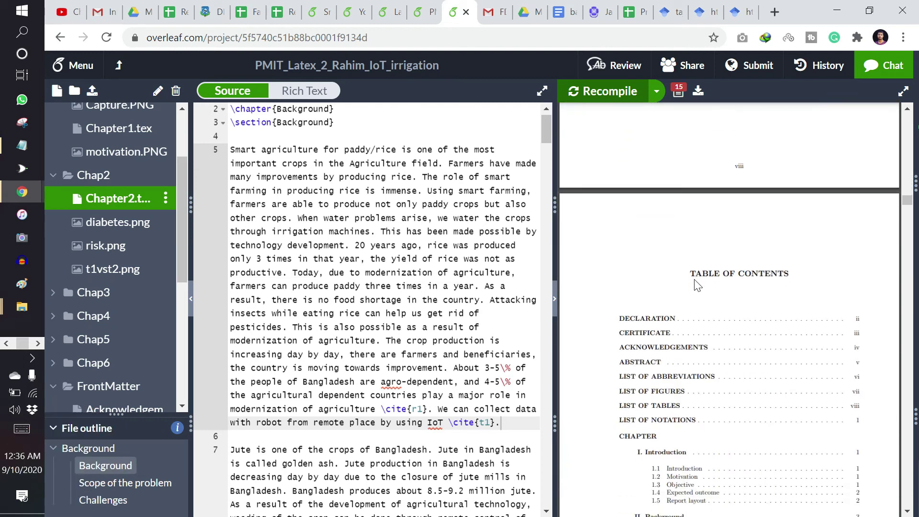
pyautogui.scroll(-20, 697, 285)
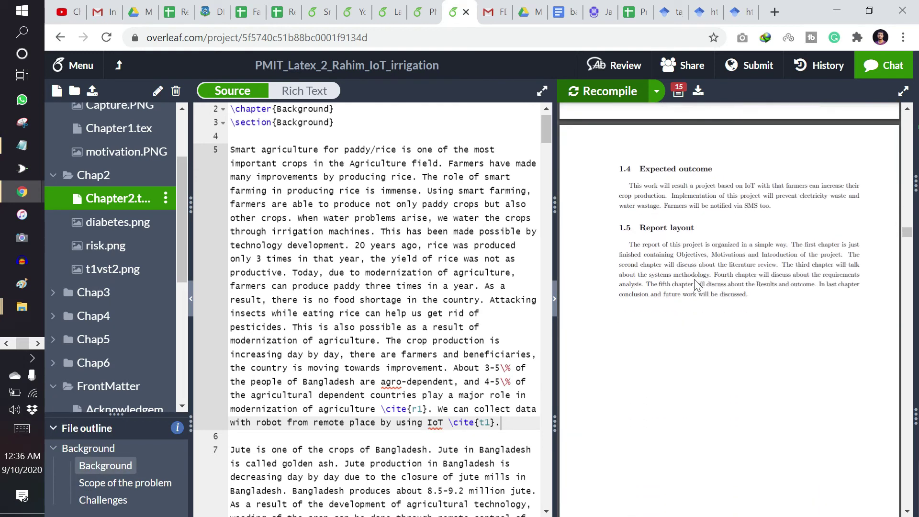
pyautogui.scroll(-3, 697, 285)
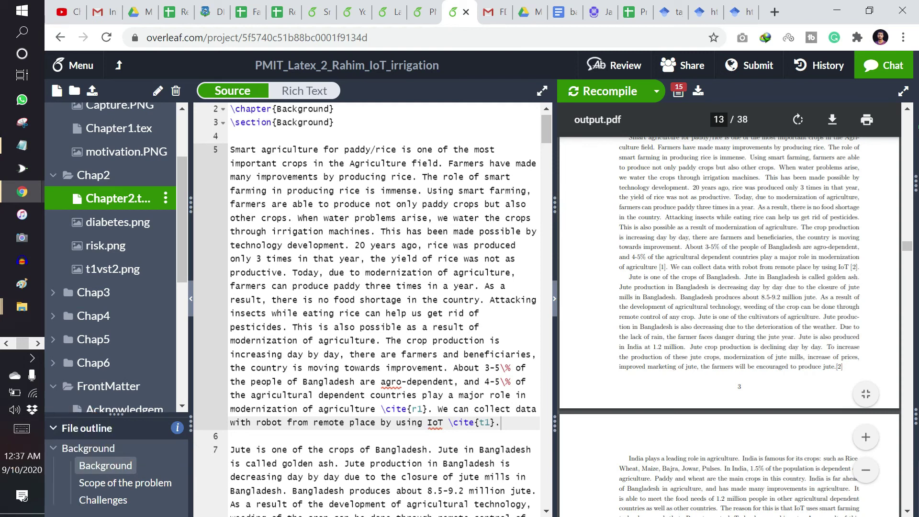
# - Jump to the References page and highlight the new entry [2], then clear the highlight
pyautogui.click(854, 271)
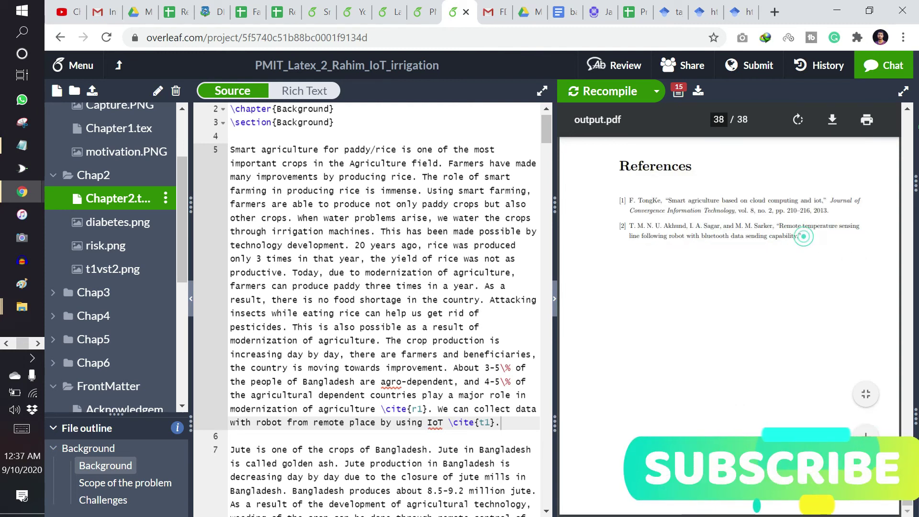
pyautogui.moveTo(802, 236); pyautogui.dragTo(619, 224)
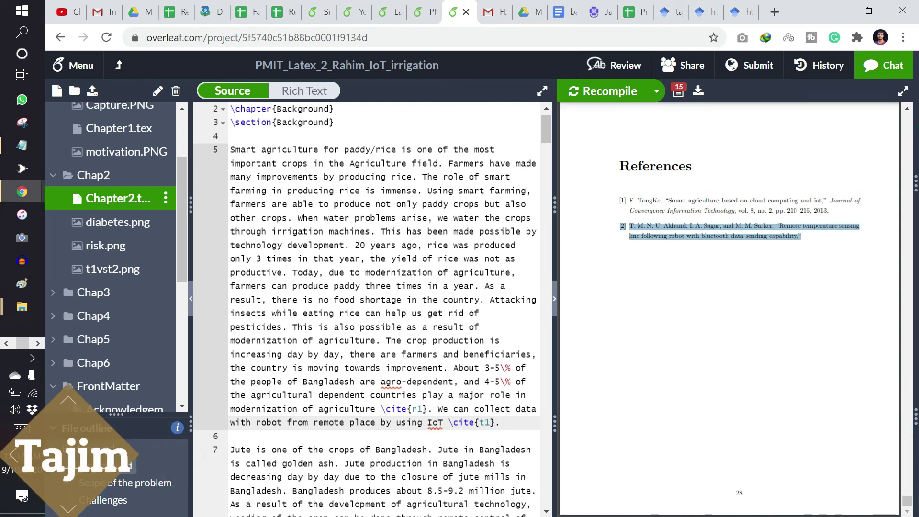
pyautogui.click(814, 233)
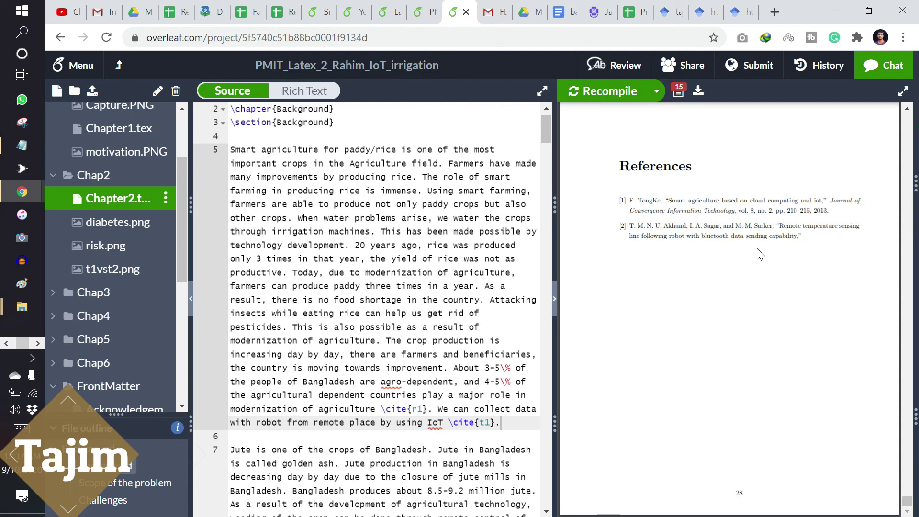